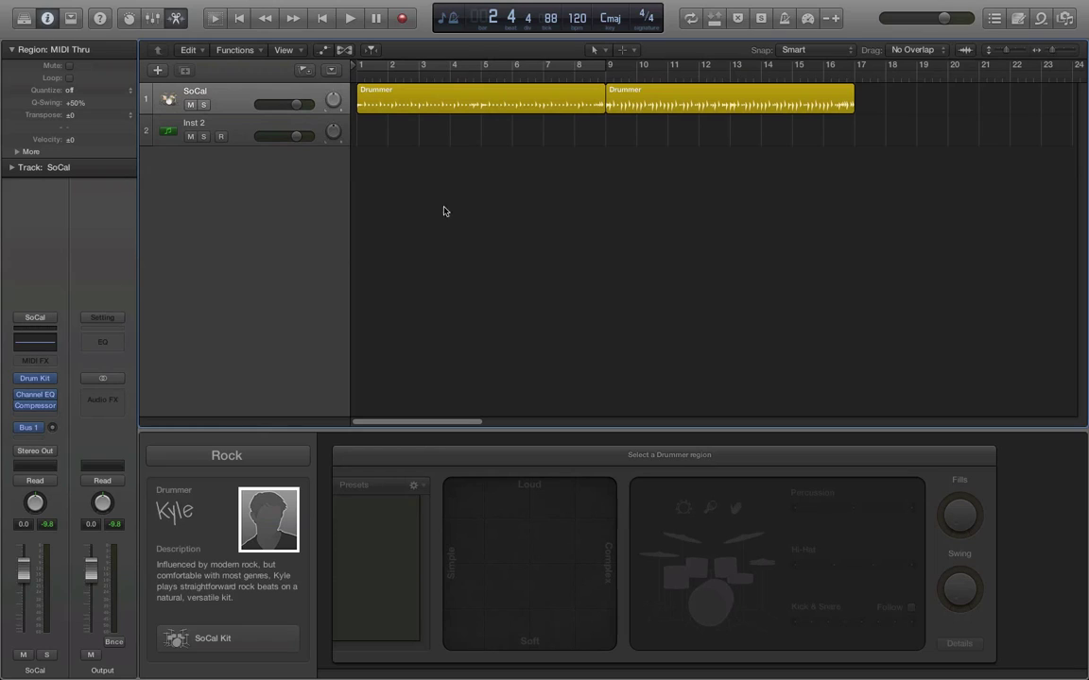
# Select the SoCal track with both its Drummer regions and play the project from the beginning
pyautogui.click(248, 123)
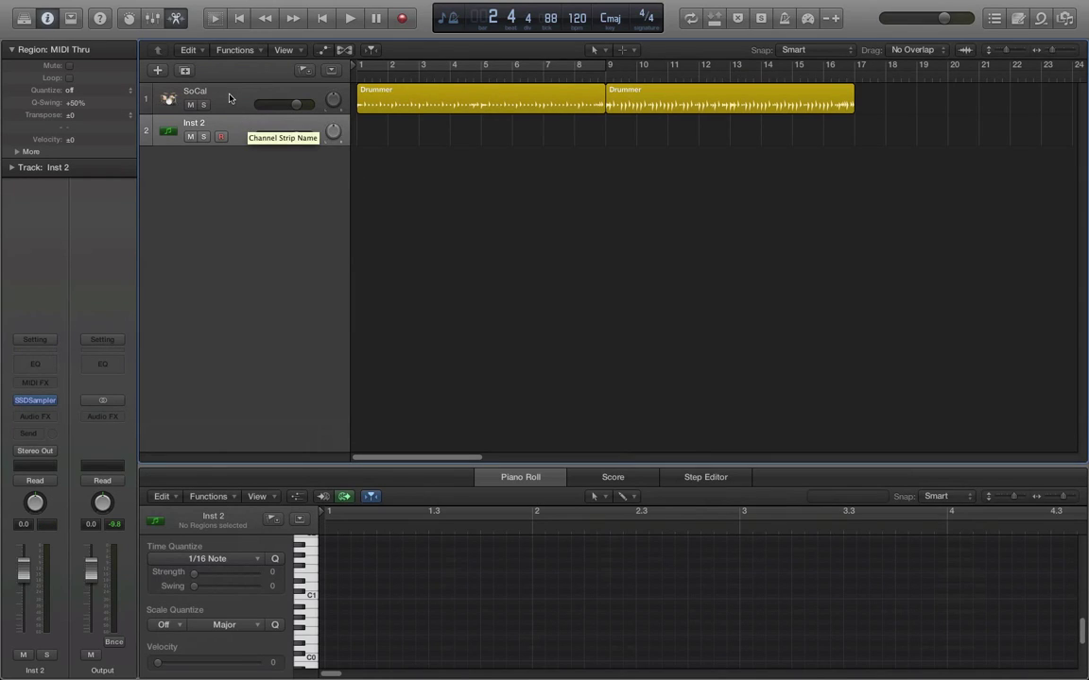
pyautogui.click(229, 97)
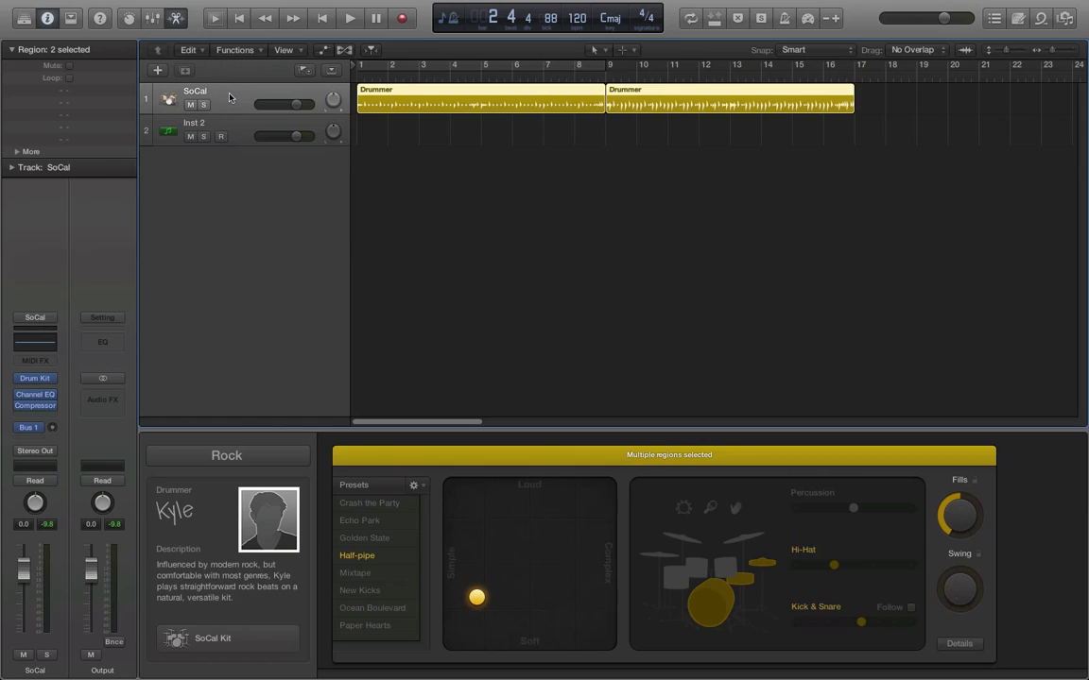
pyautogui.press('Return')
pyautogui.press('space')
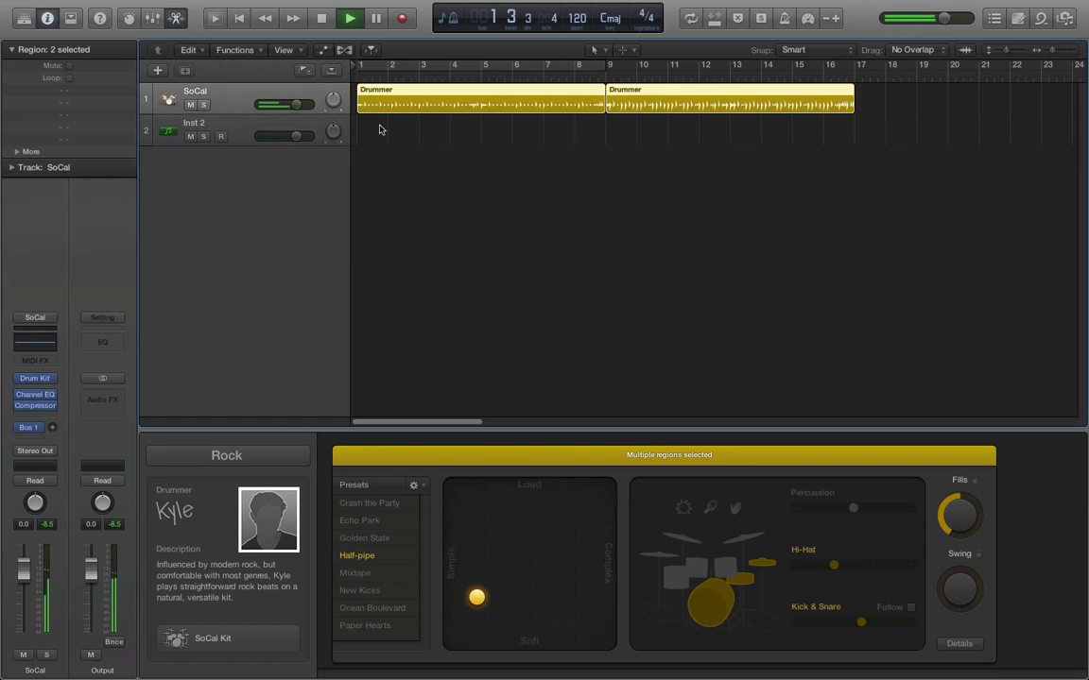
# Set a cycle range over the first Drummer region, from bar 1 to bar 9, and stop playback
pyautogui.moveTo(361, 64); pyautogui.dragTo(554, 153)
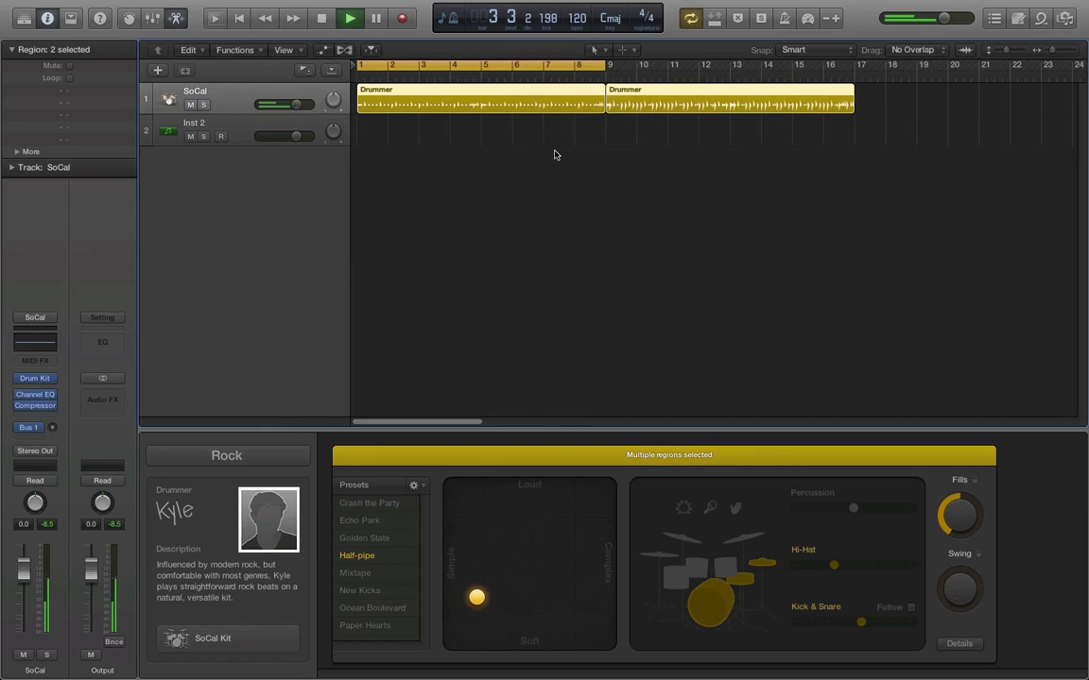
pyautogui.click(478, 211)
pyautogui.press('space')
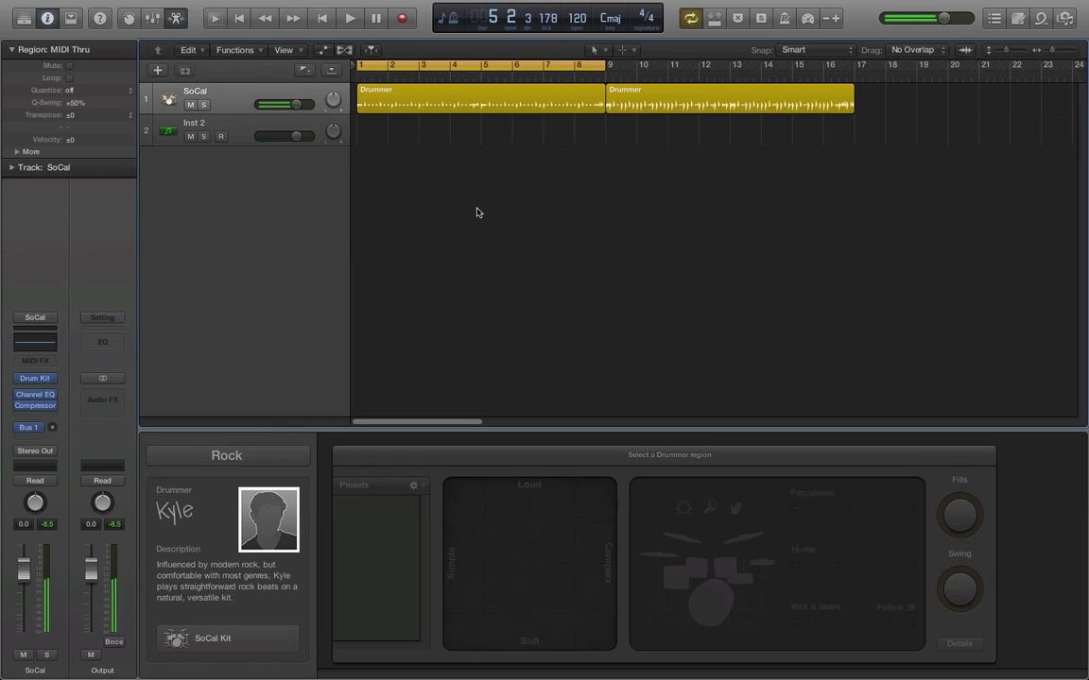
# Create an alias of the first Drummer region at bar 1 of the Inst 2 track and mute the SoCal track
pyautogui.click(258, 97)
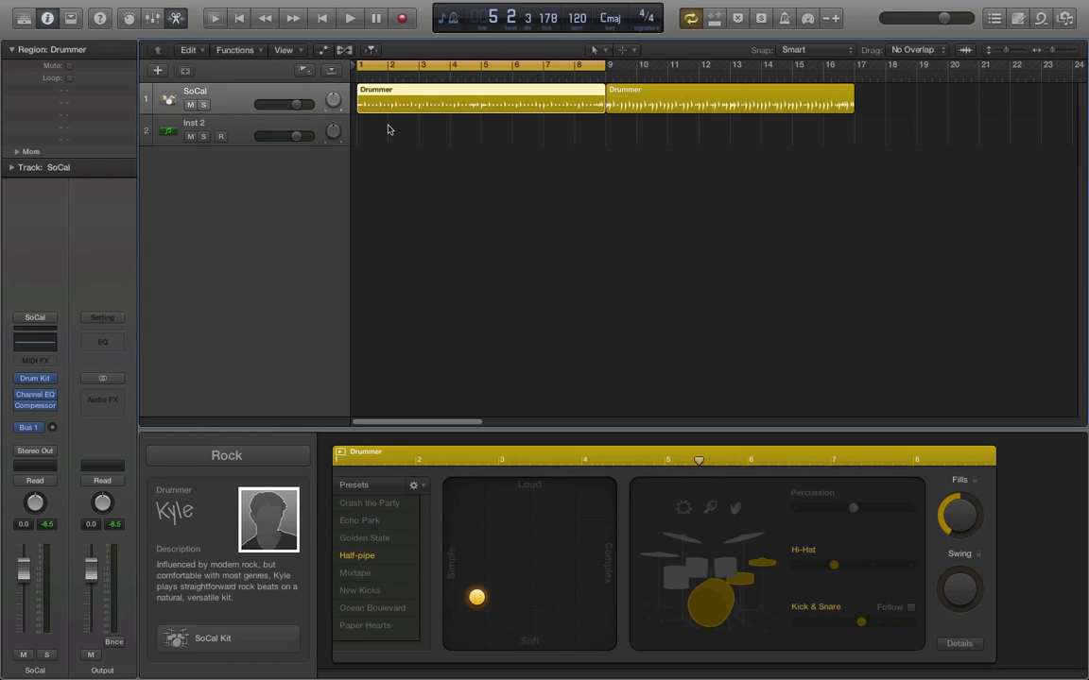
pyautogui.moveTo(400, 110); pyautogui.dragTo(398, 121)
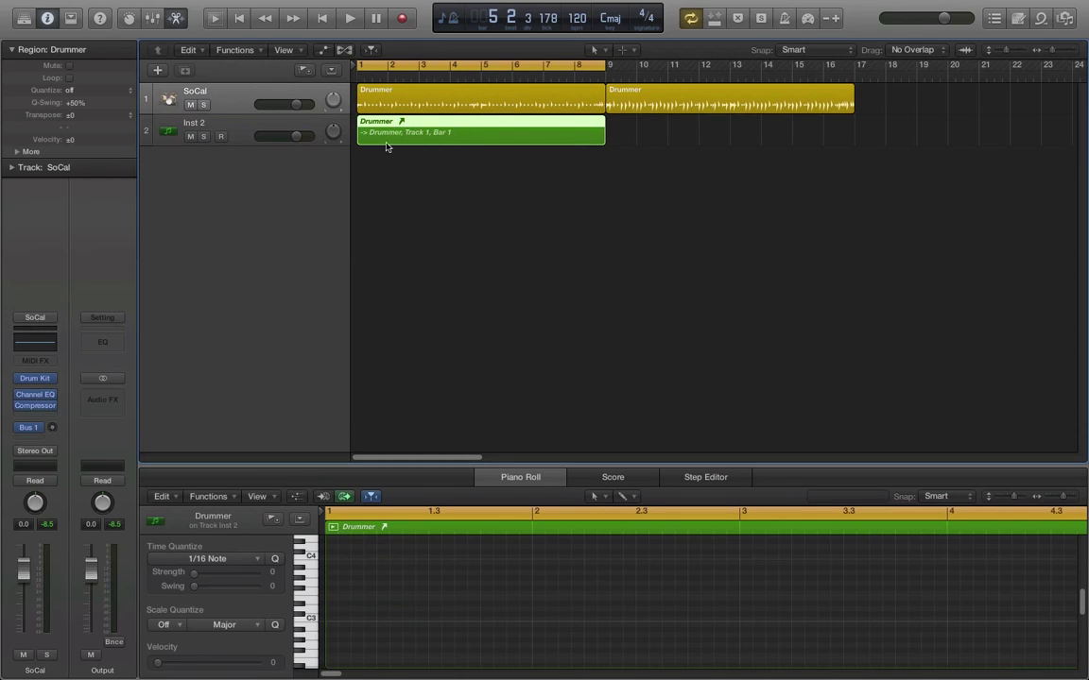
pyautogui.click(191, 105)
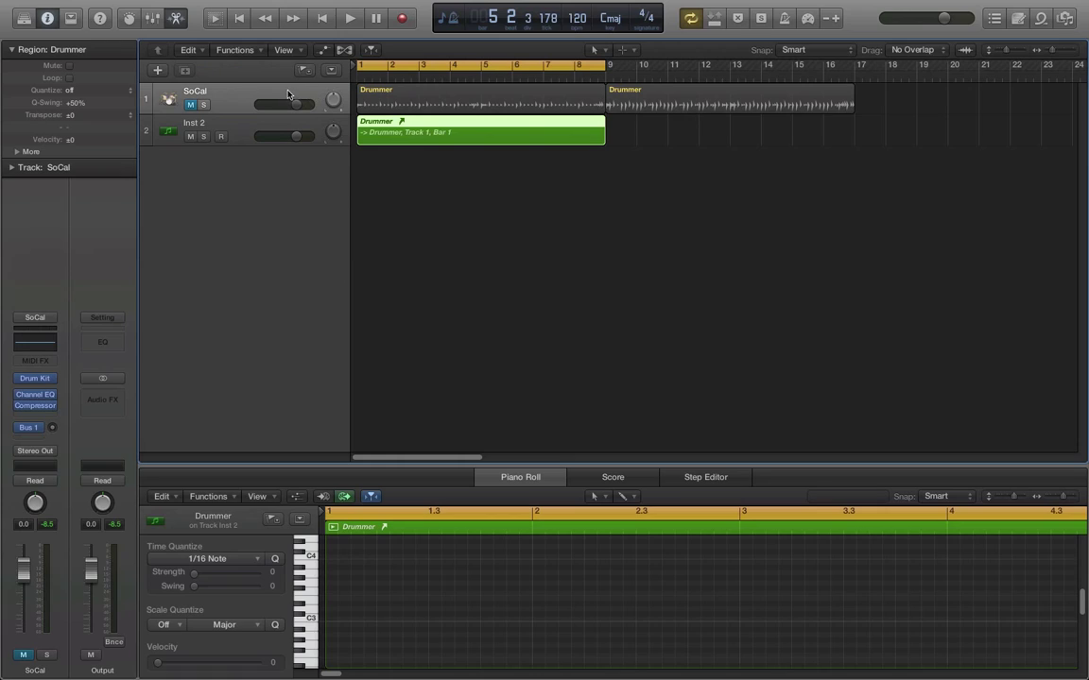
# Play the cycle and shift the original first Drummer region's performance towards a more complex and louder pattern
pyautogui.click(382, 101)
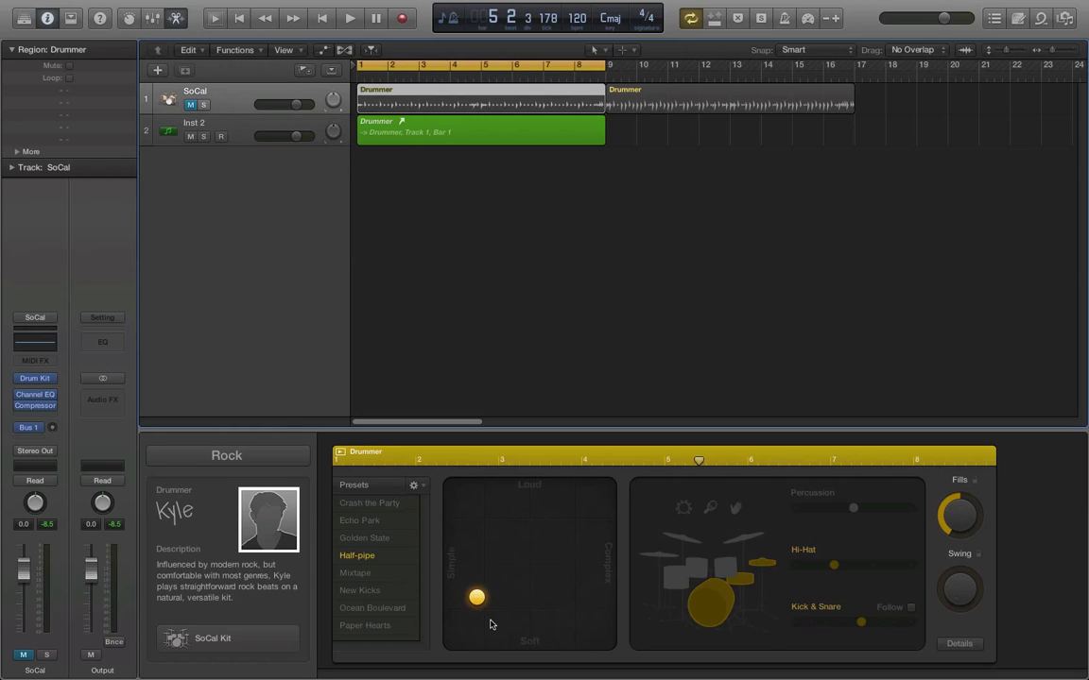
pyautogui.press('space')
pyautogui.press('space')
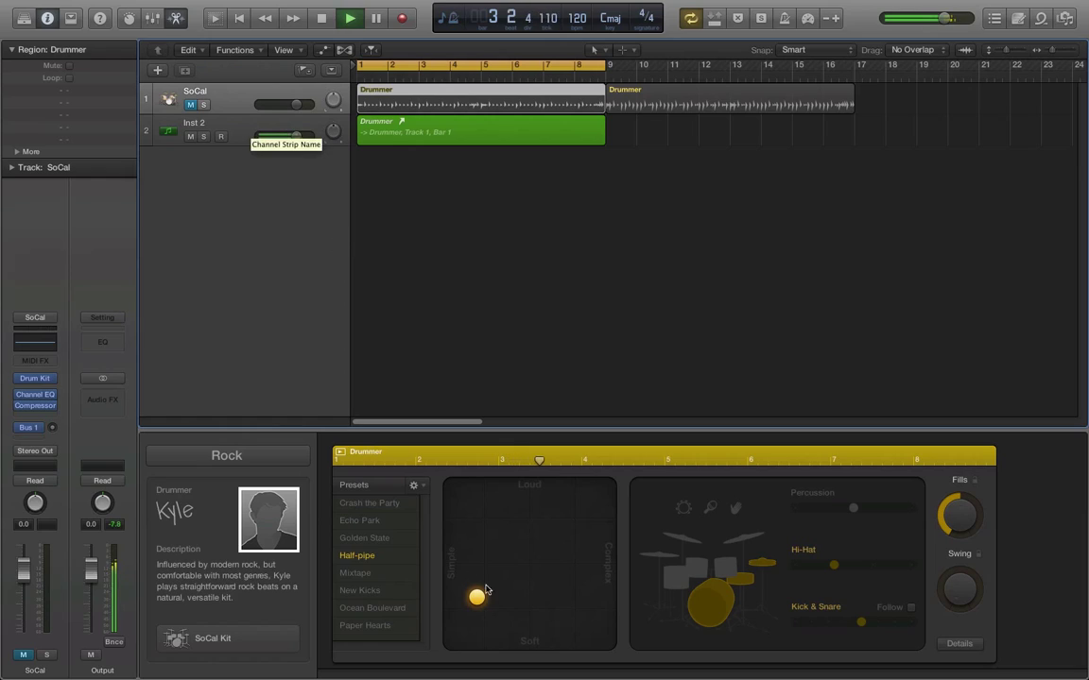
pyautogui.moveTo(492, 611); pyautogui.dragTo(544, 584)
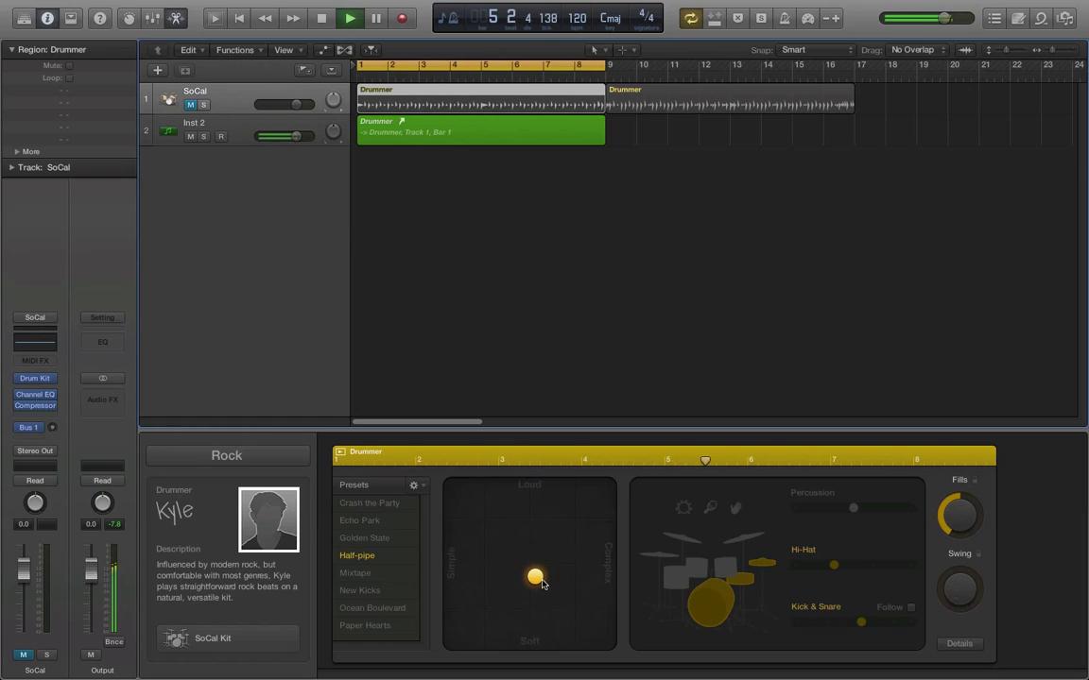
pyautogui.moveTo(543, 587); pyautogui.dragTo(573, 539)
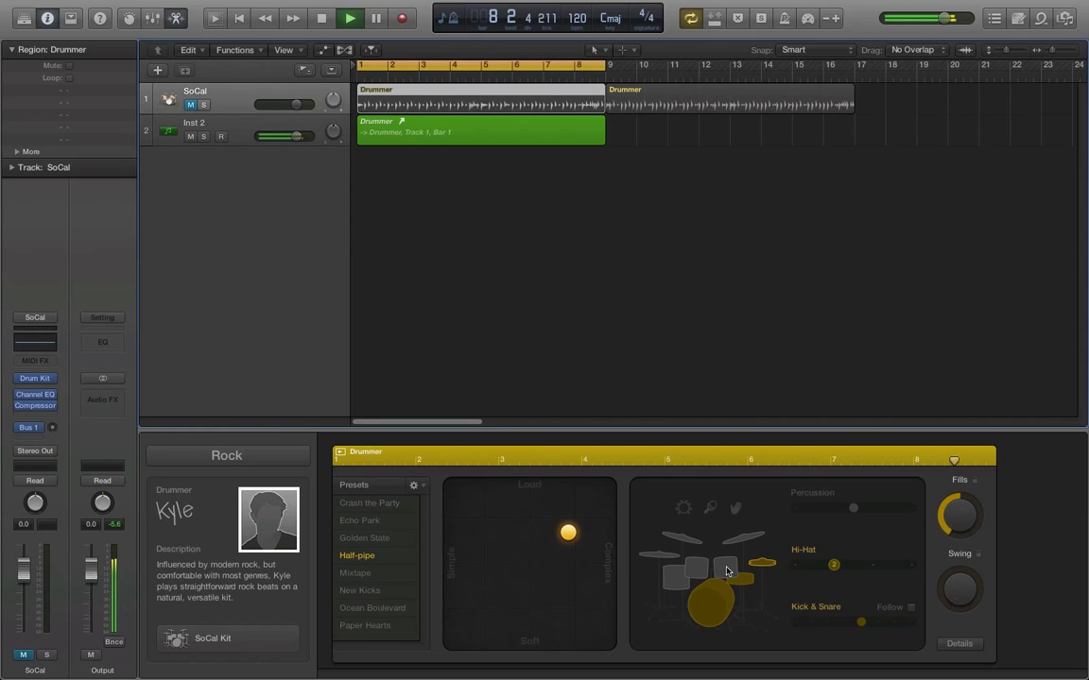
pyautogui.moveTo(568, 533); pyautogui.dragTo(580, 555)
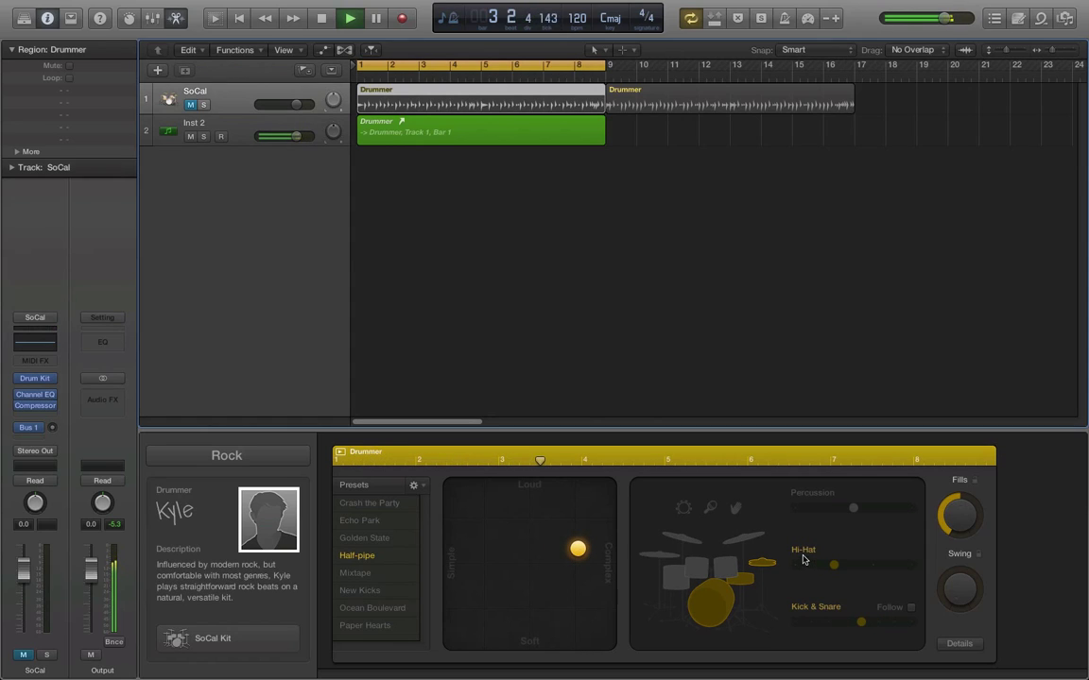
# Try the cymbals and toms in the Drummer pattern at different complexity and loudness settings, ending back on the hi-hat
pyautogui.click(741, 542)
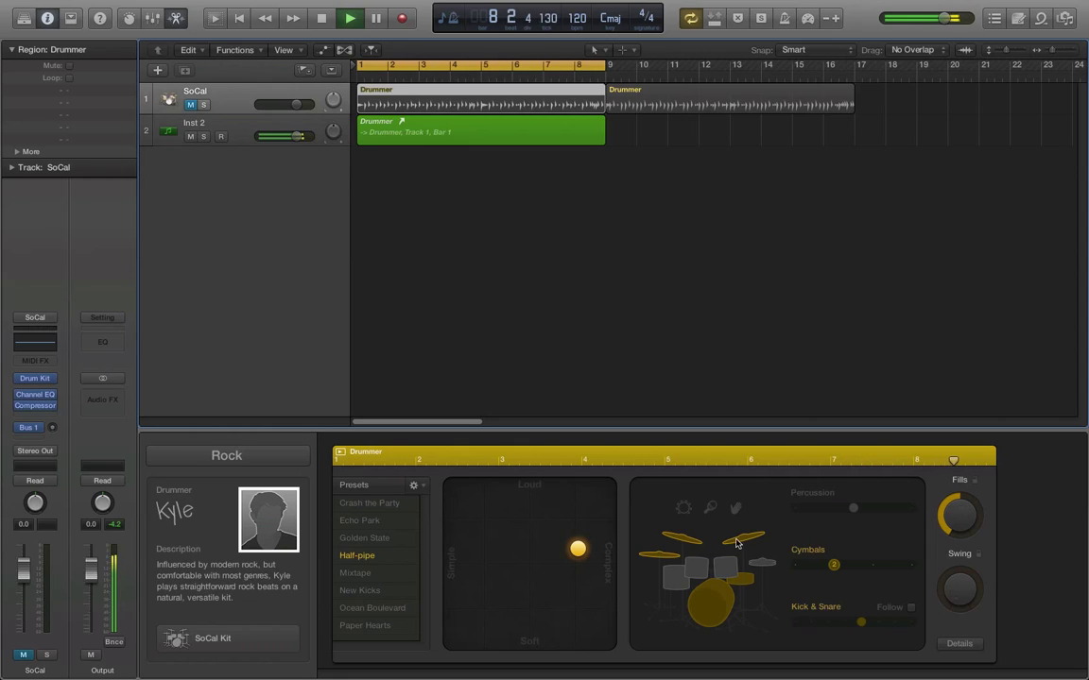
pyautogui.click(726, 566)
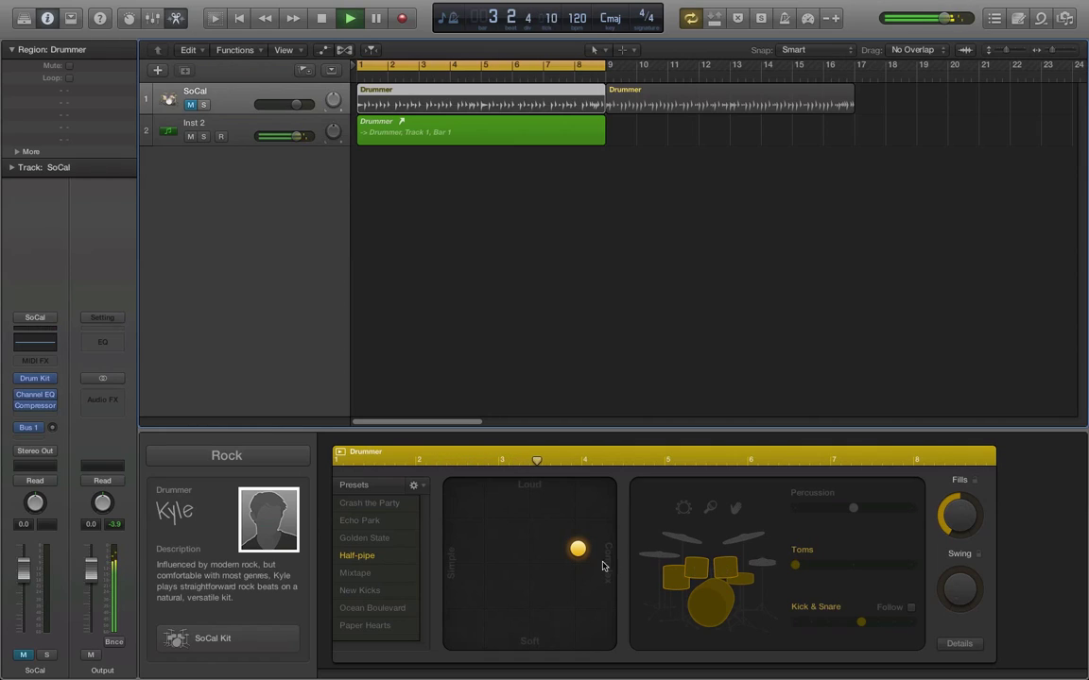
pyautogui.moveTo(577, 549); pyautogui.dragTo(523, 532)
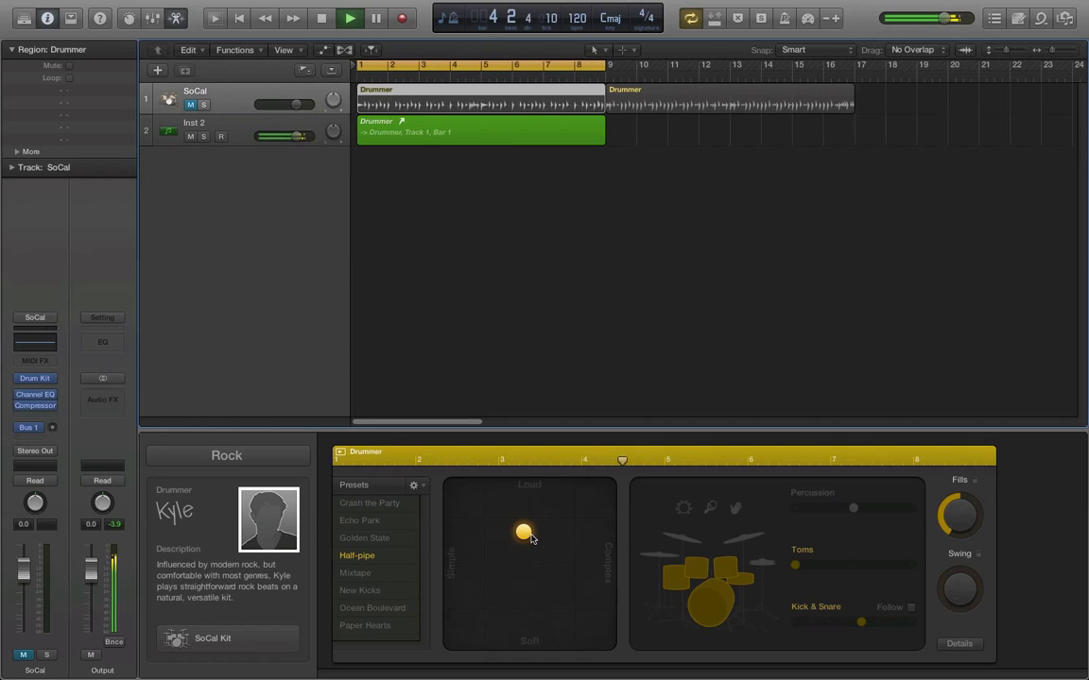
pyautogui.click(666, 570)
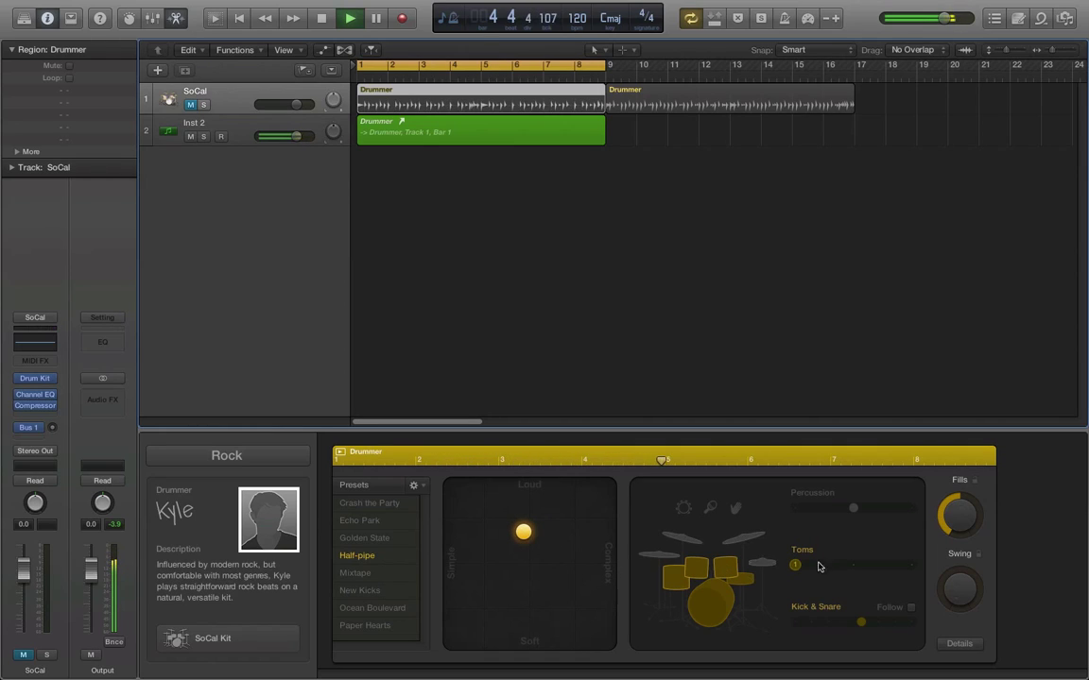
pyautogui.click(762, 563)
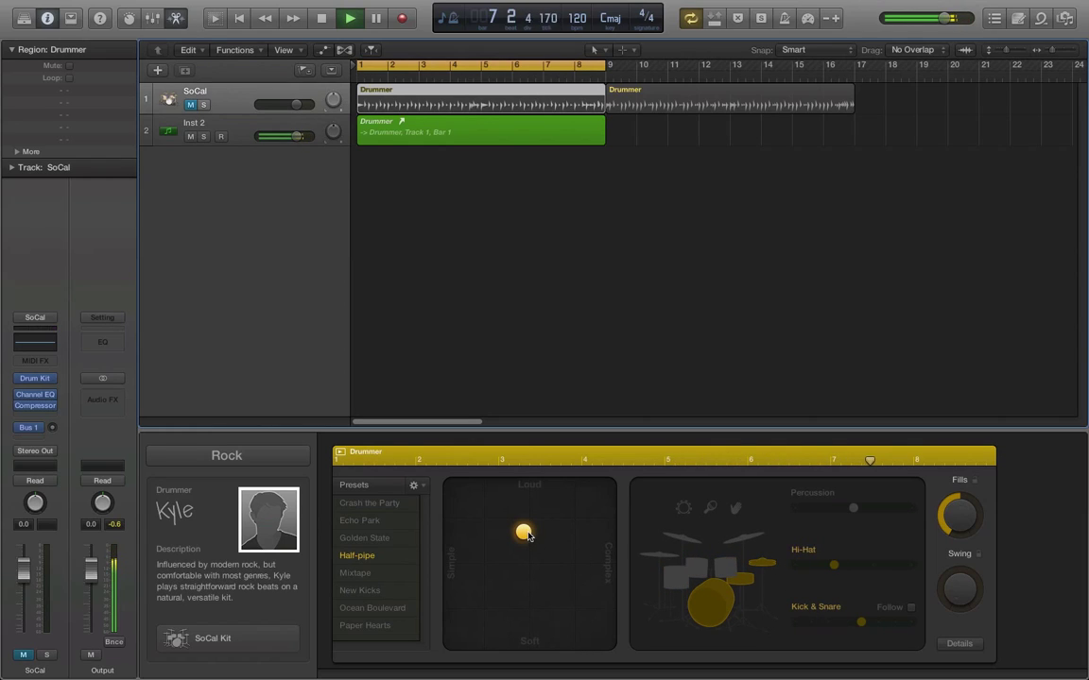
pyautogui.moveTo(531, 534); pyautogui.dragTo(579, 527)
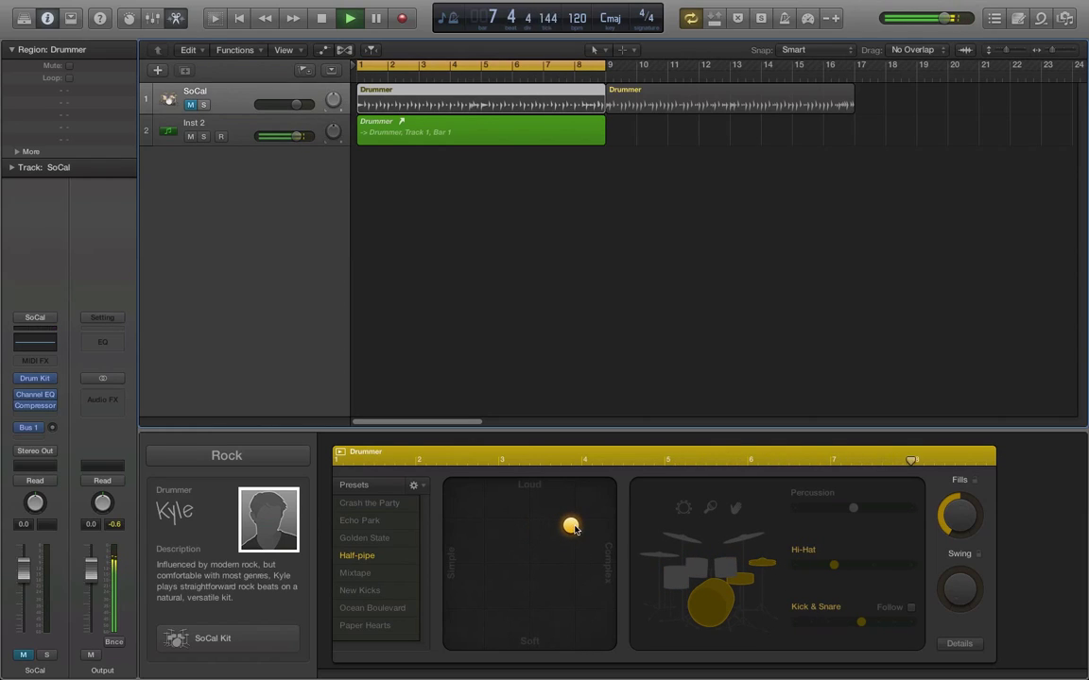
# Open the Inst 2 track's SSDSampler and load the Hip Hop 01 kit from the 10 Electronic category
pyautogui.click(216, 123)
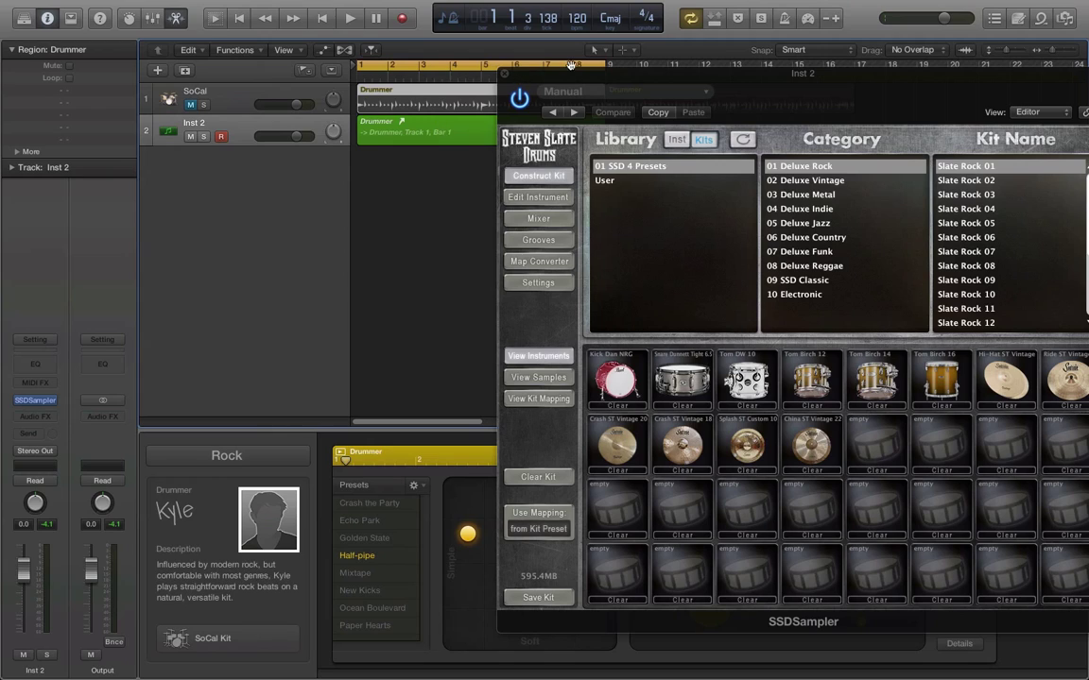
pyautogui.moveTo(558, 79); pyautogui.dragTo(654, 288)
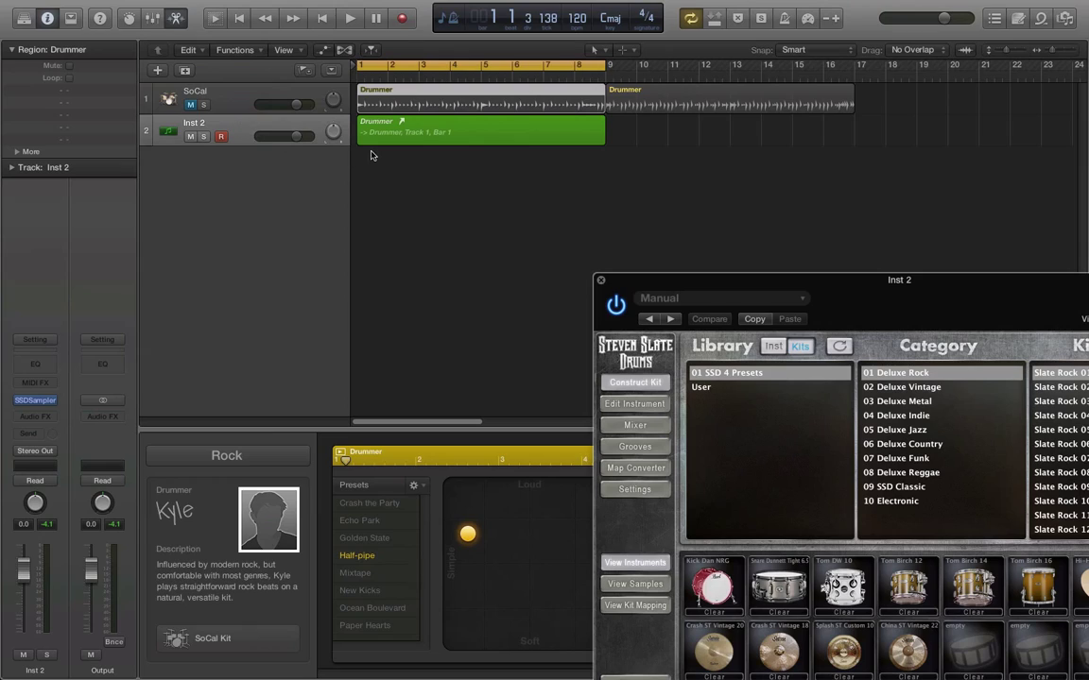
pyautogui.click(423, 142)
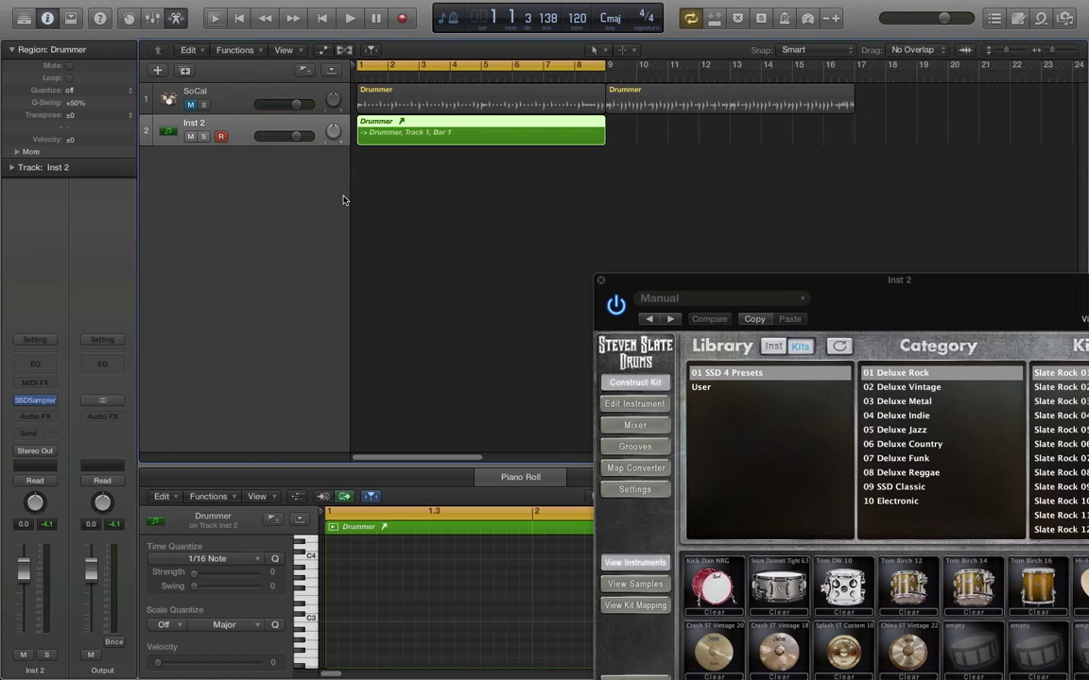
pyautogui.moveTo(670, 282); pyautogui.dragTo(303, 104)
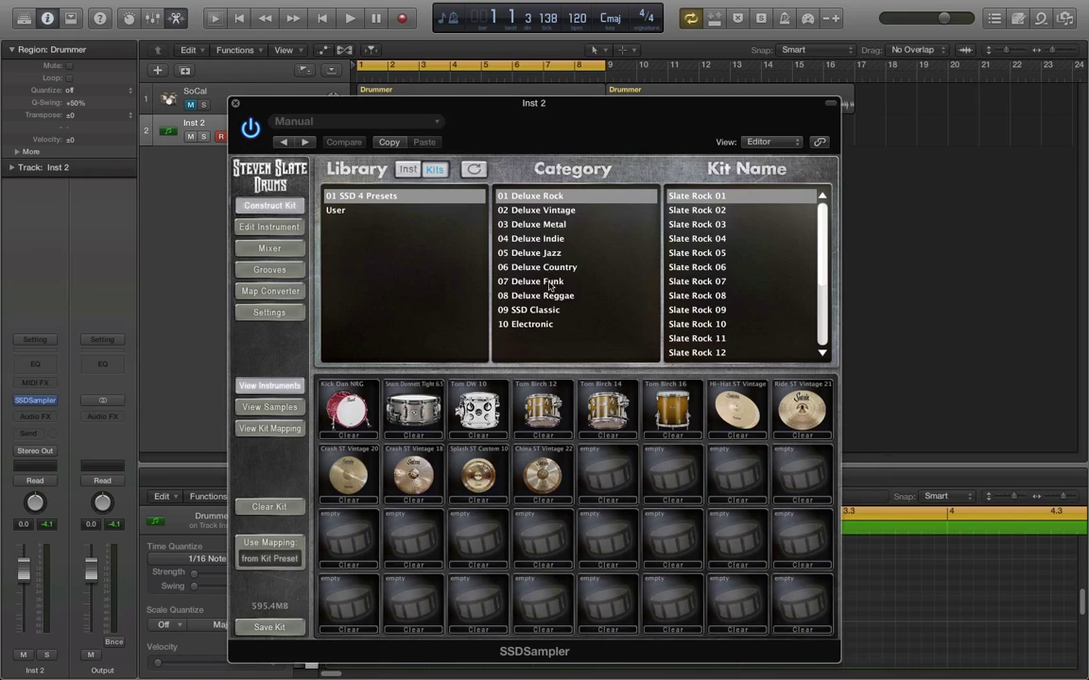
pyautogui.click(552, 324)
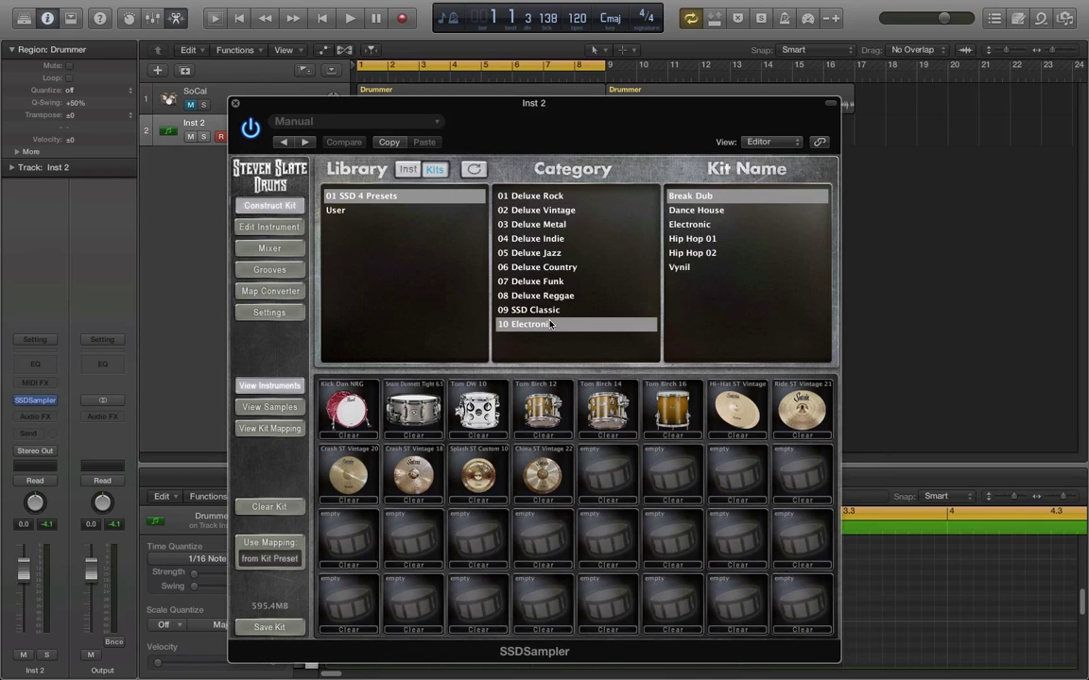
pyautogui.click(691, 240)
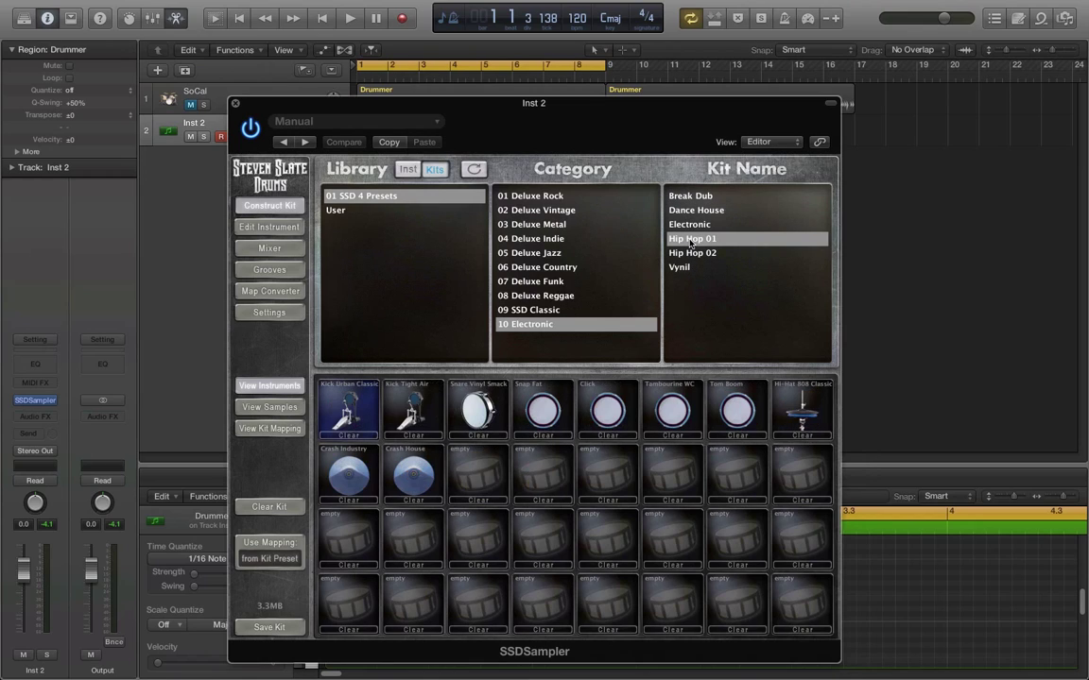
# Play the cycle with the sampler kit, reselect the first Drummer region on SoCal and close the SSDSampler window
pyautogui.moveTo(619, 97); pyautogui.dragTo(764, 183)
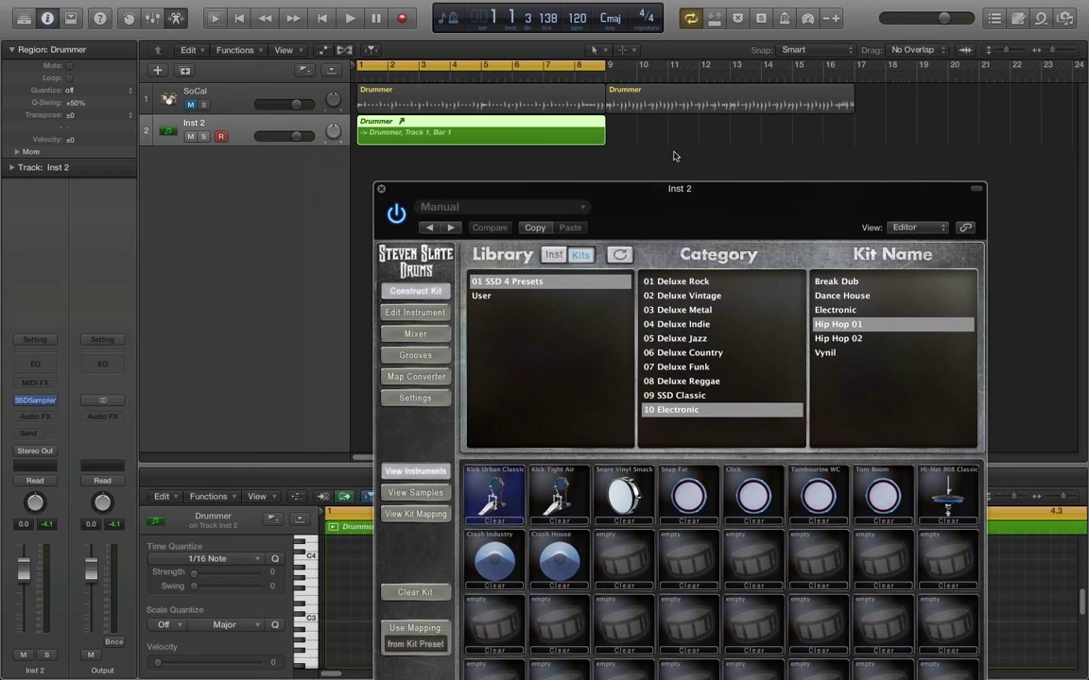
pyautogui.press('space')
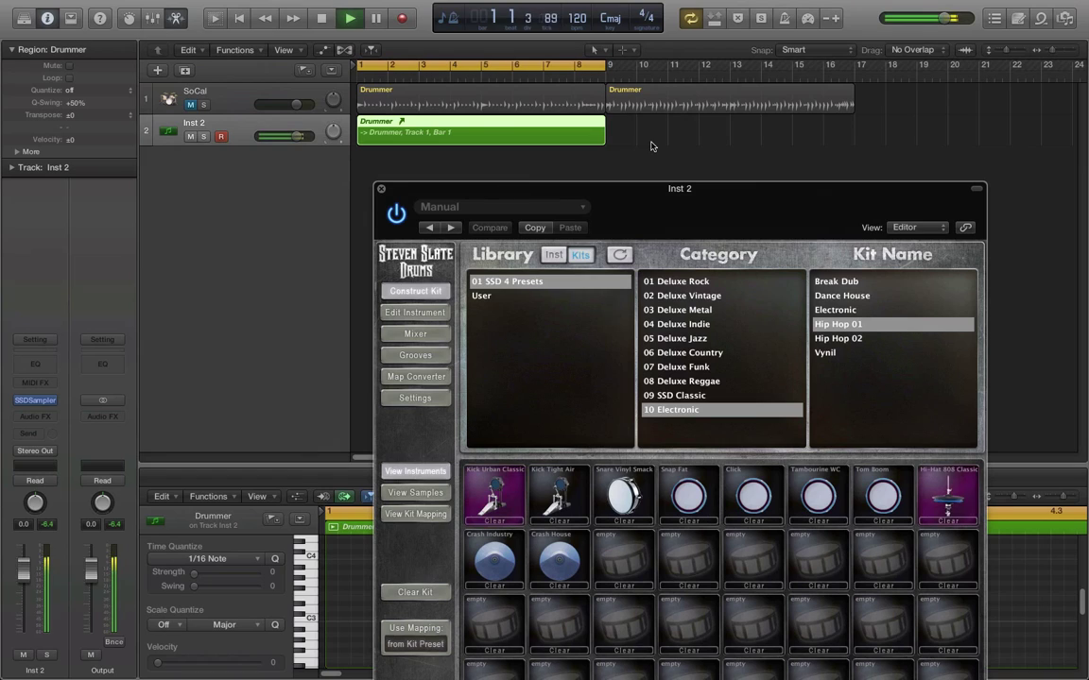
pyautogui.moveTo(560, 191); pyautogui.dragTo(688, 18)
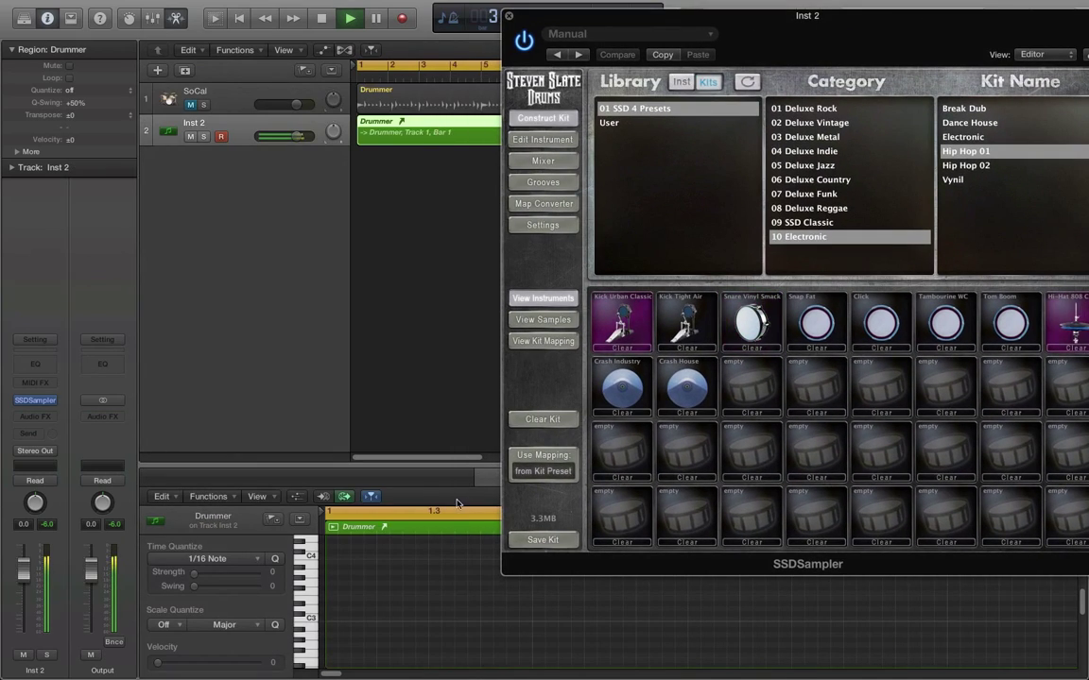
pyautogui.click(371, 105)
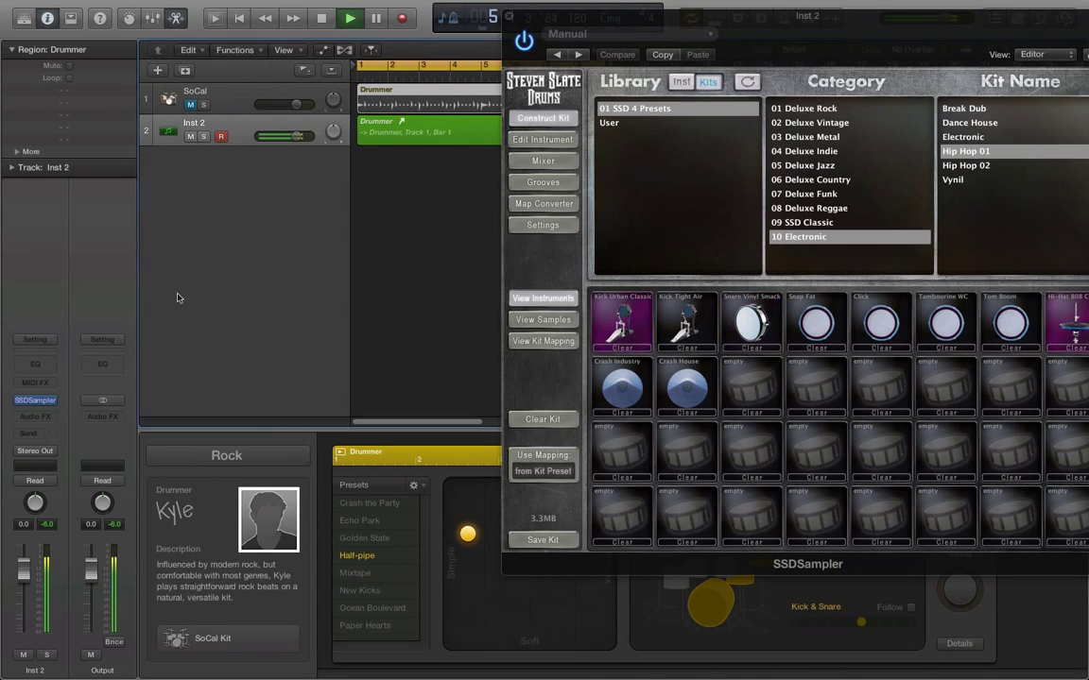
pyautogui.moveTo(590, 17); pyautogui.dragTo(386, 121)
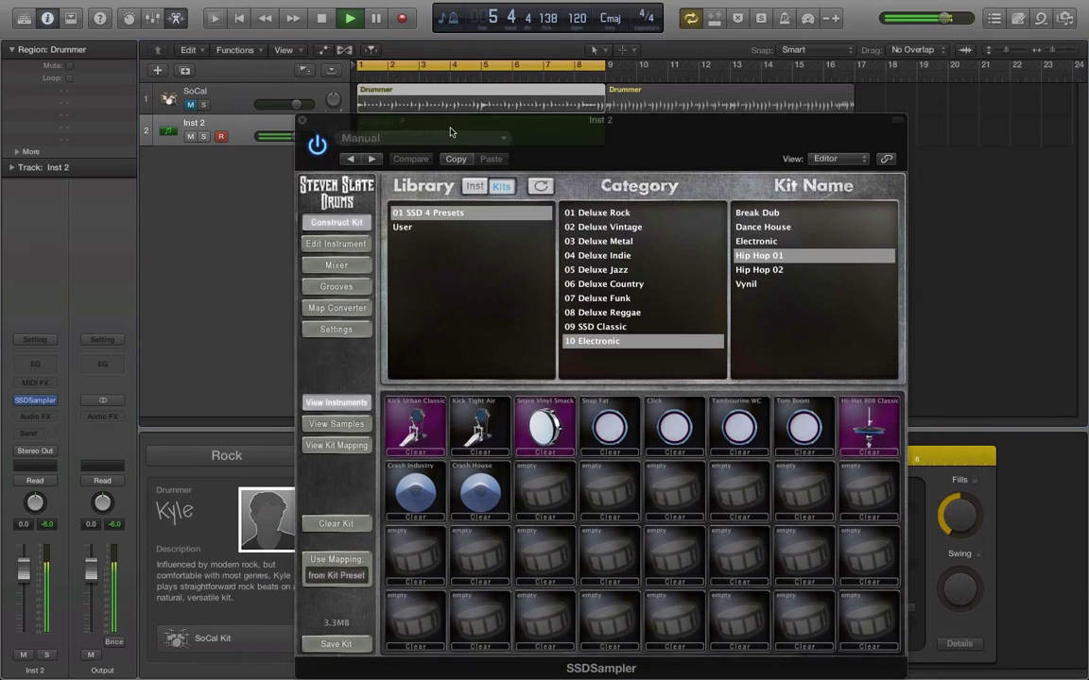
pyautogui.click(300, 119)
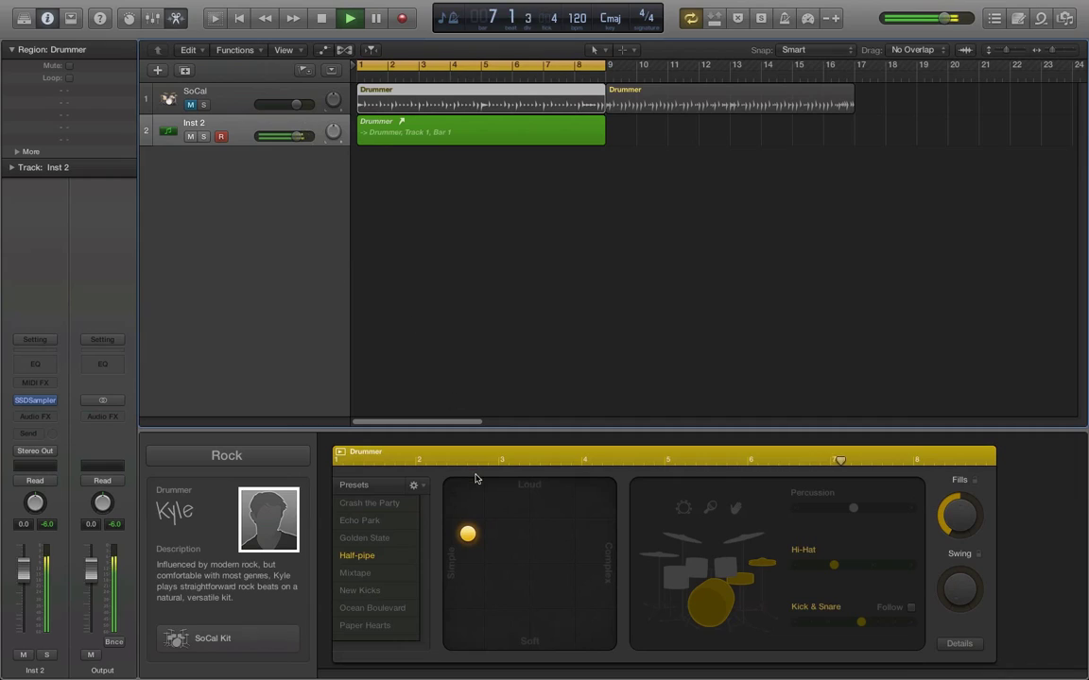
# Vary the Drummer region's complexity and loudness during playback, ending on a simple, soft pattern
pyautogui.moveTo(469, 538); pyautogui.dragTo(537, 539)
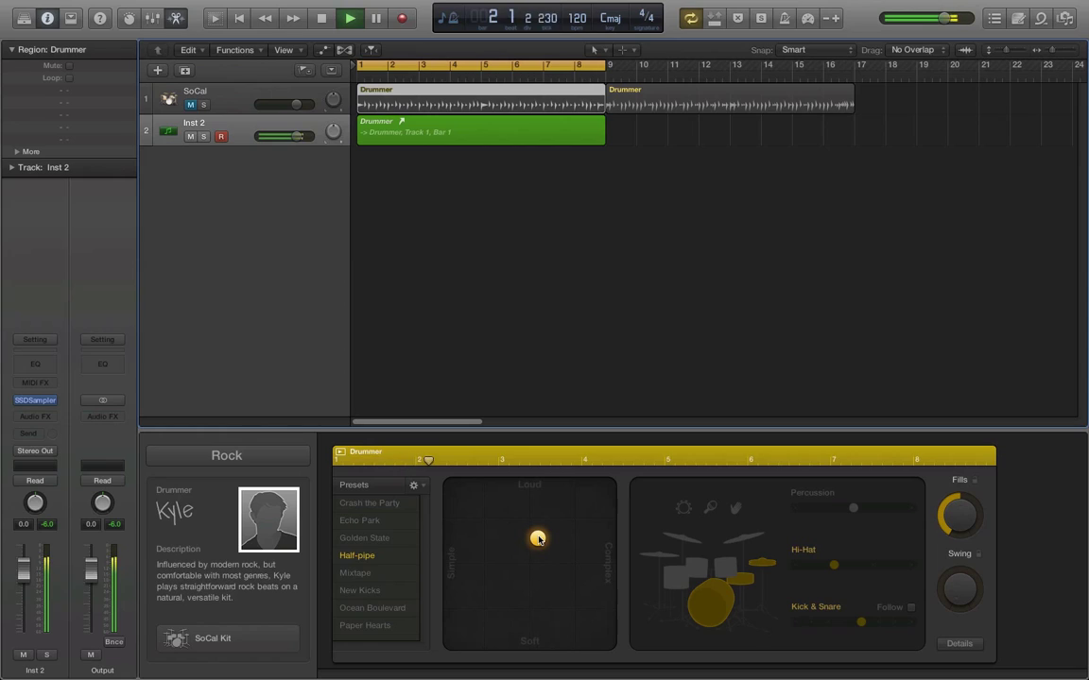
pyautogui.moveTo(538, 539); pyautogui.dragTo(555, 549)
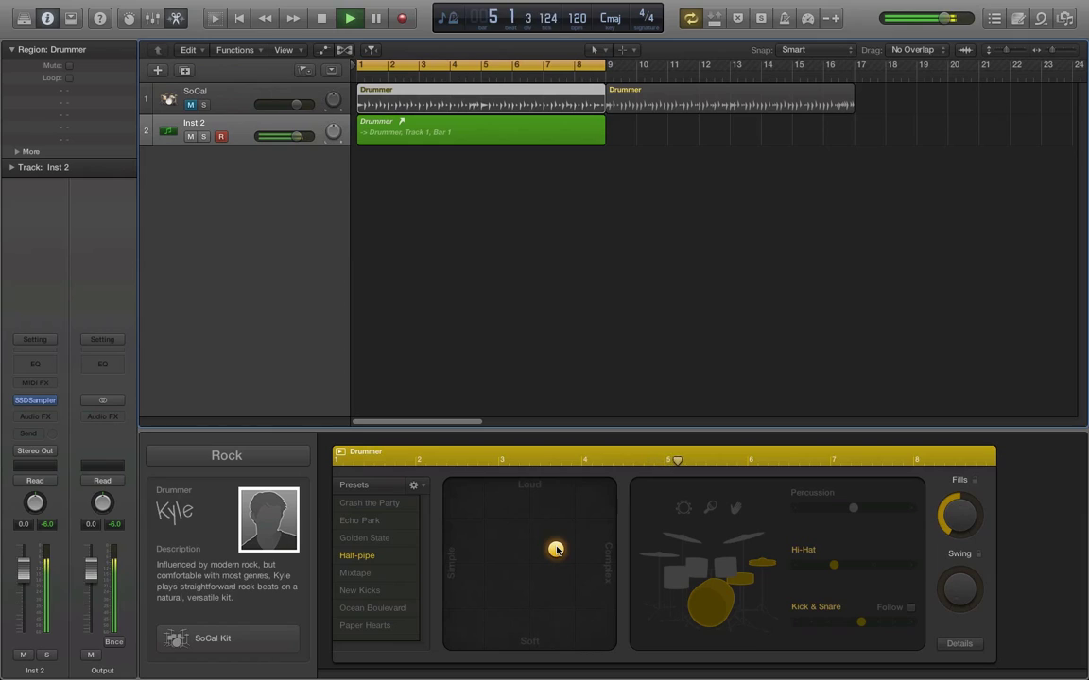
pyautogui.moveTo(556, 549); pyautogui.dragTo(560, 524)
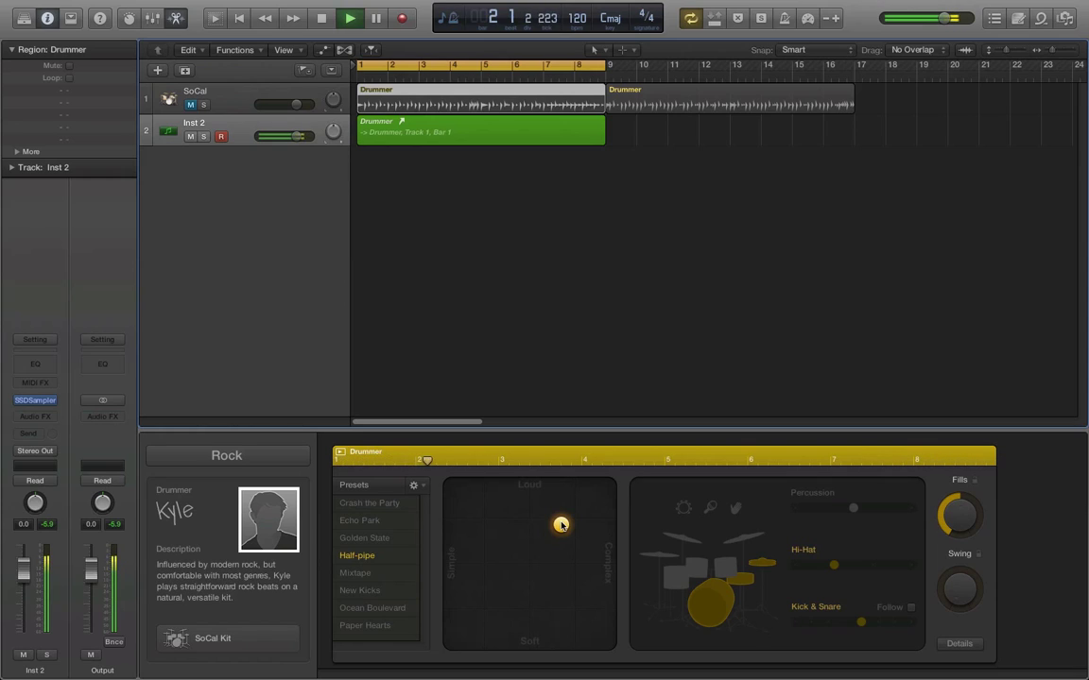
pyautogui.moveTo(561, 524); pyautogui.dragTo(475, 594)
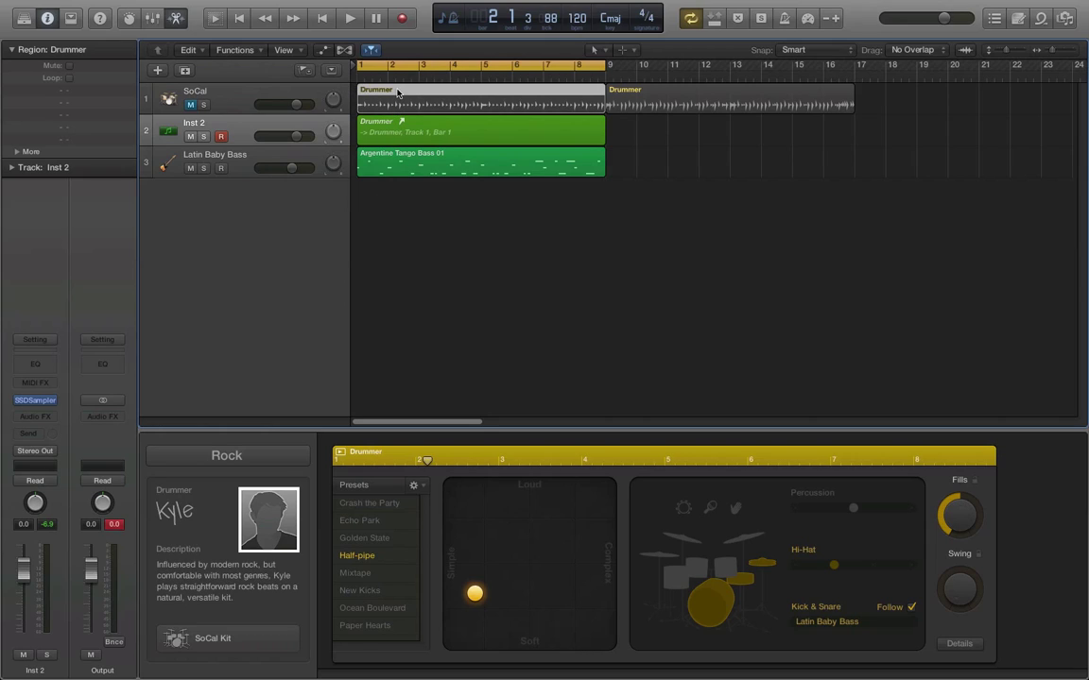
# Choose Latin Baby Bass as the track that the first SoCal Drummer region's kick and snare follow
pyautogui.click(288, 95)
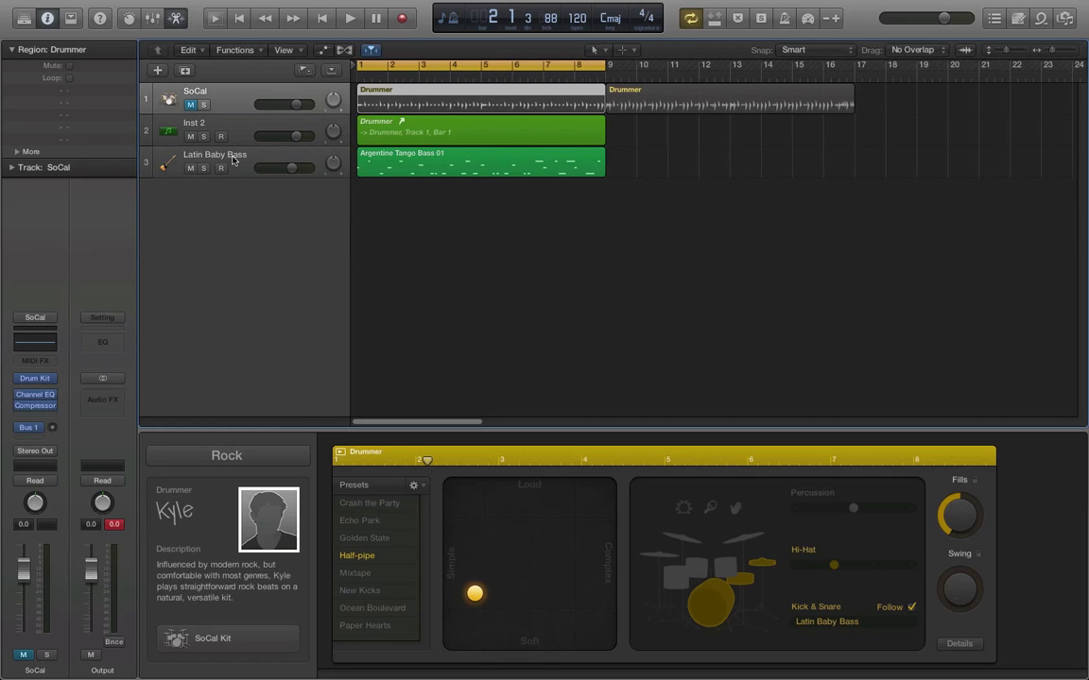
pyautogui.click(371, 151)
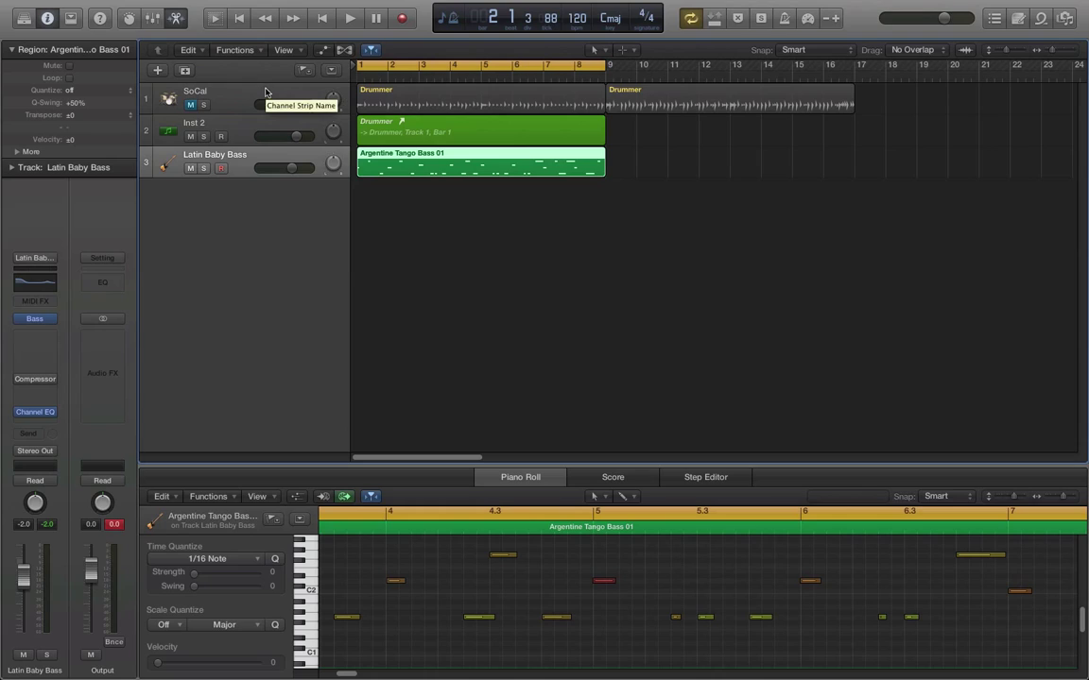
pyautogui.click(376, 100)
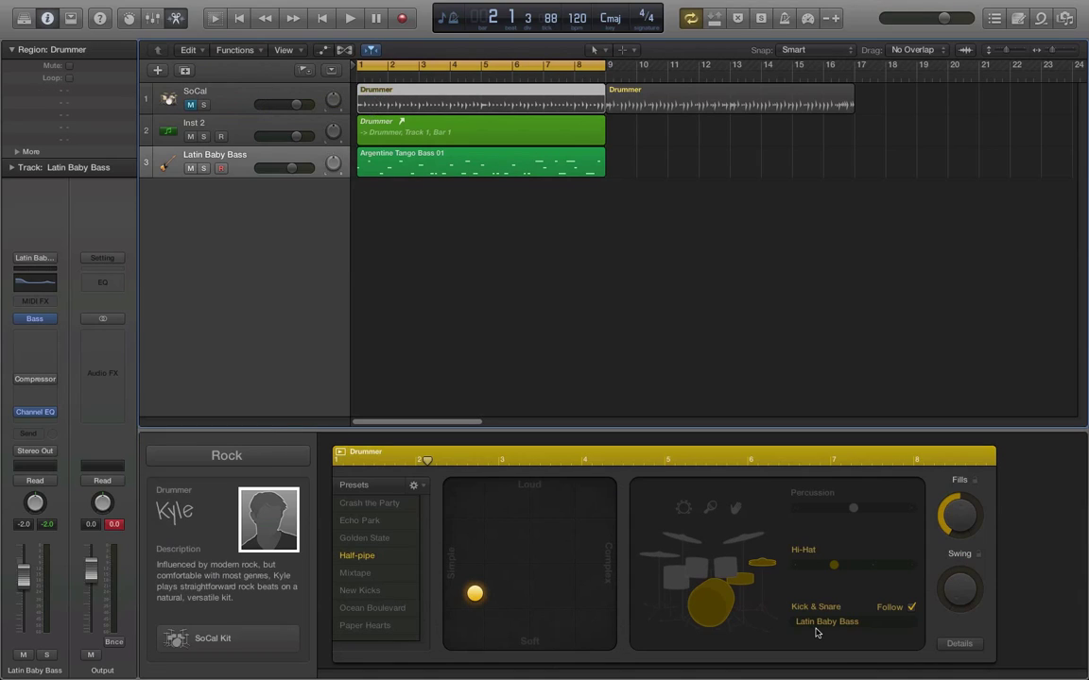
pyautogui.click(877, 622)
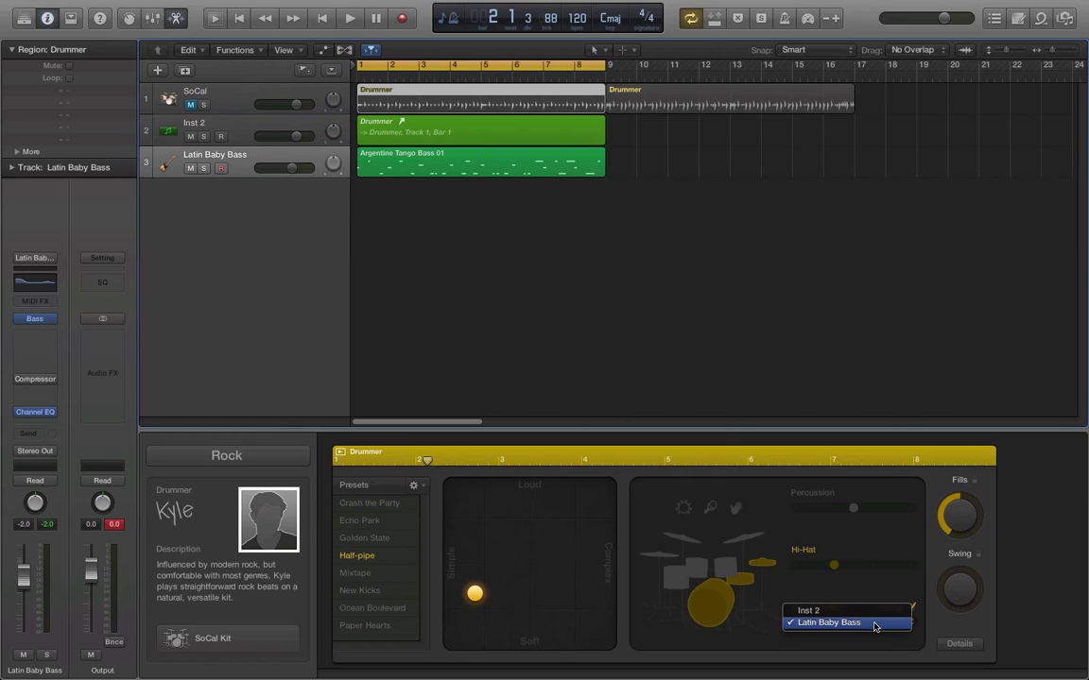
pyautogui.click(875, 623)
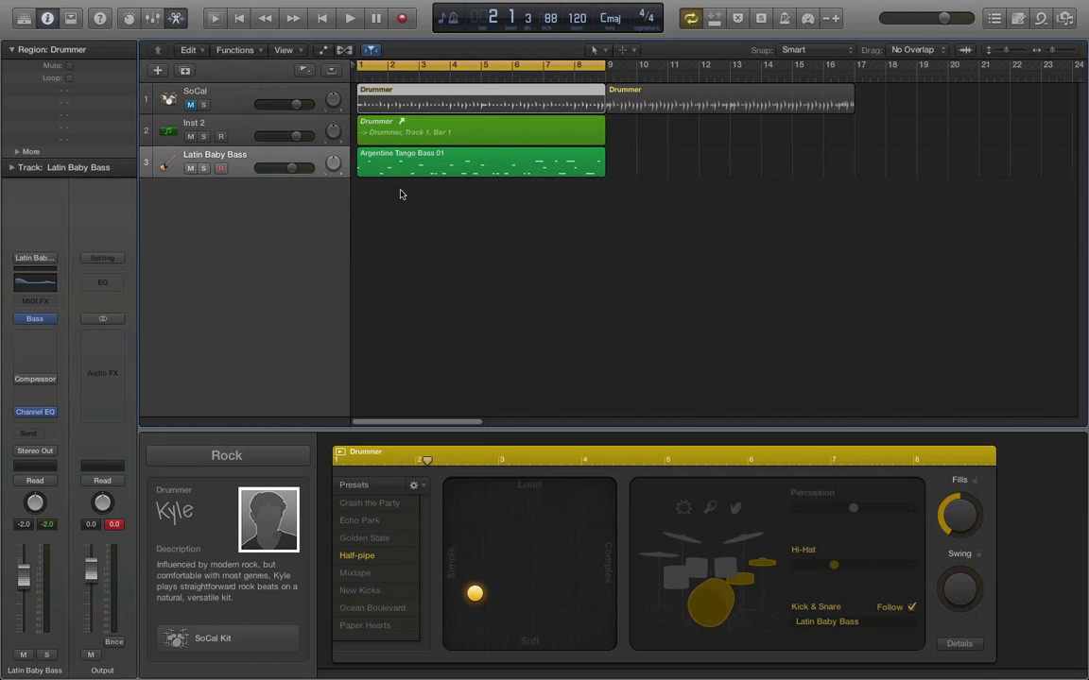
# Play the cycle with the first SoCal Drummer region selected and make its soft pattern more complex
pyautogui.click(471, 269)
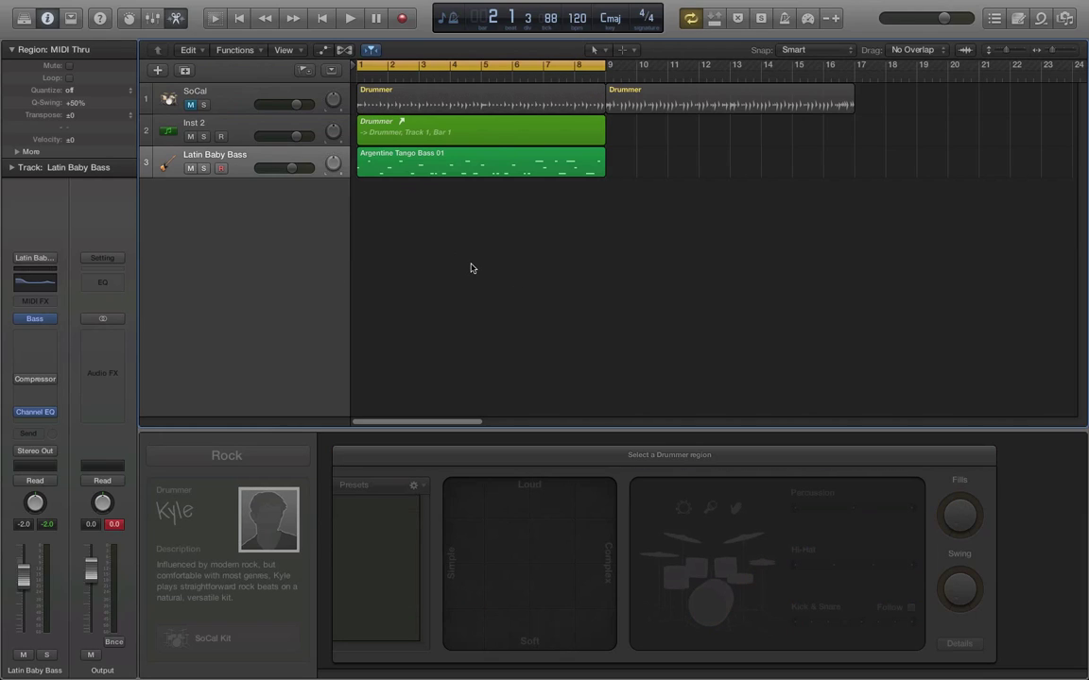
pyautogui.click(288, 92)
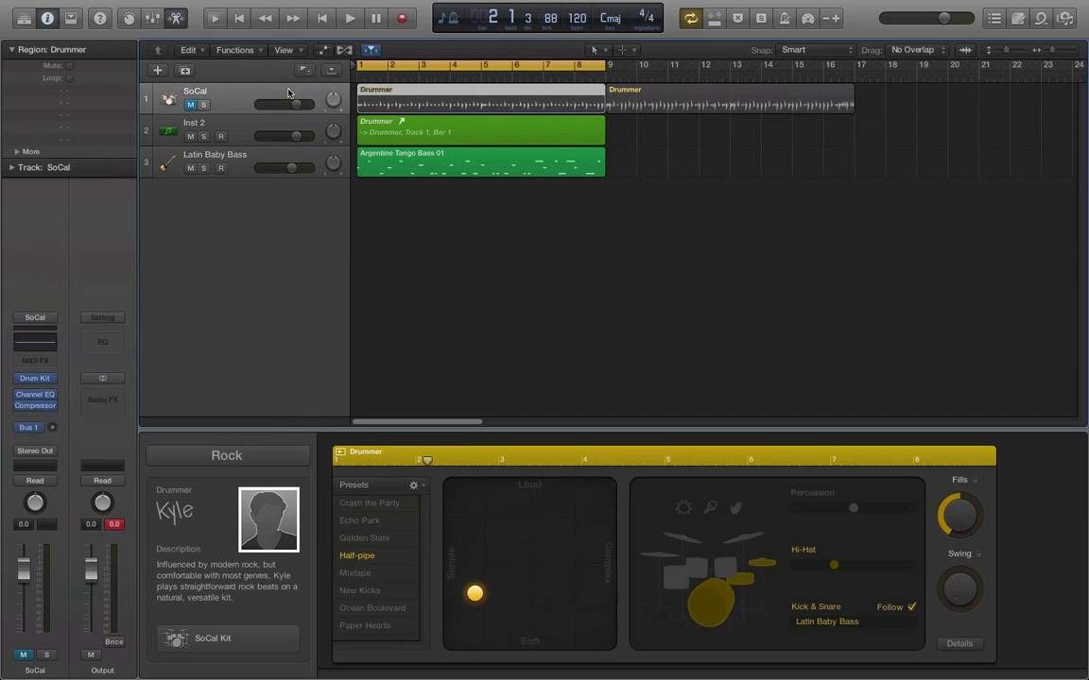
pyautogui.press('space')
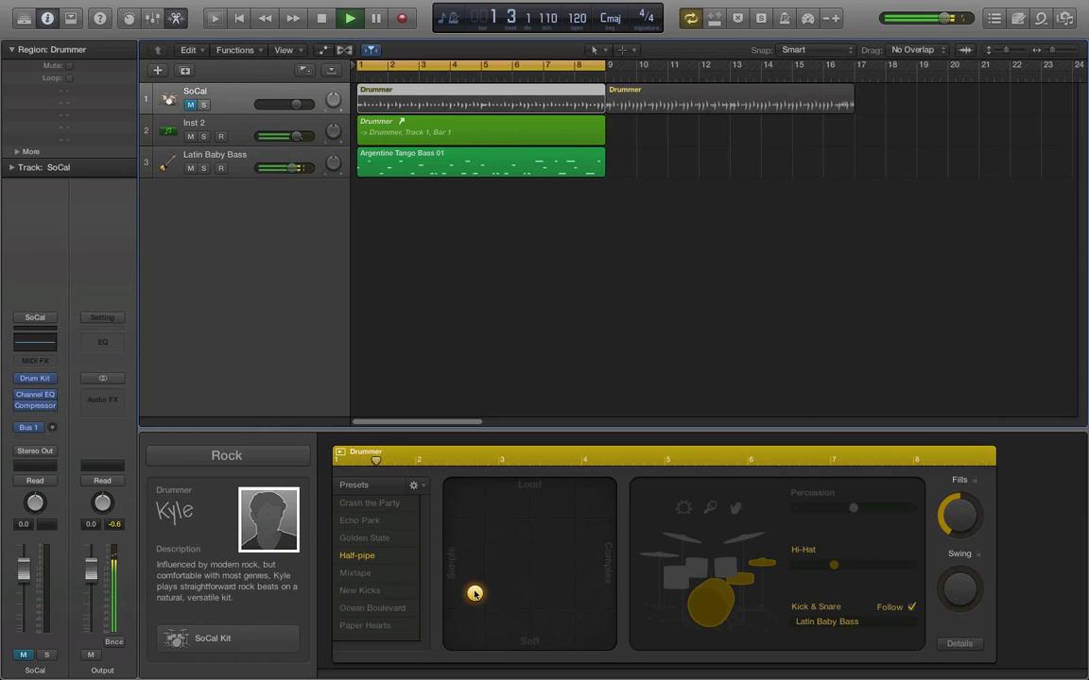
pyautogui.moveTo(474, 595); pyautogui.dragTo(553, 580)
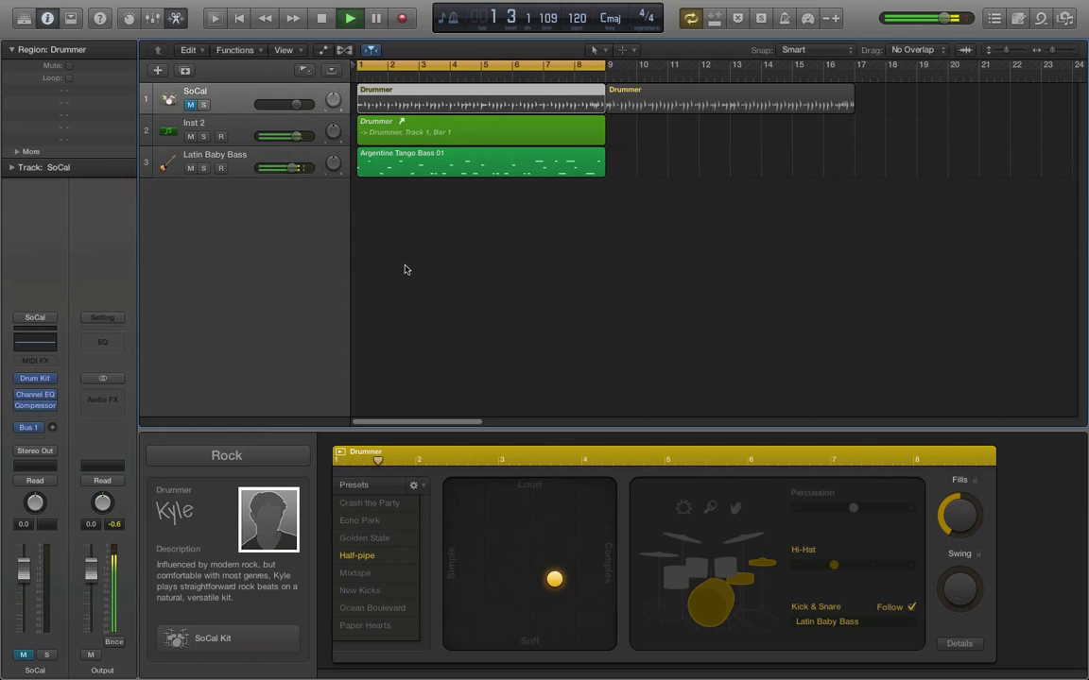
# Audition the unmuted SoCal kit alongside the sampler with an even more complex pattern, then mute SoCal again
pyautogui.click(192, 105)
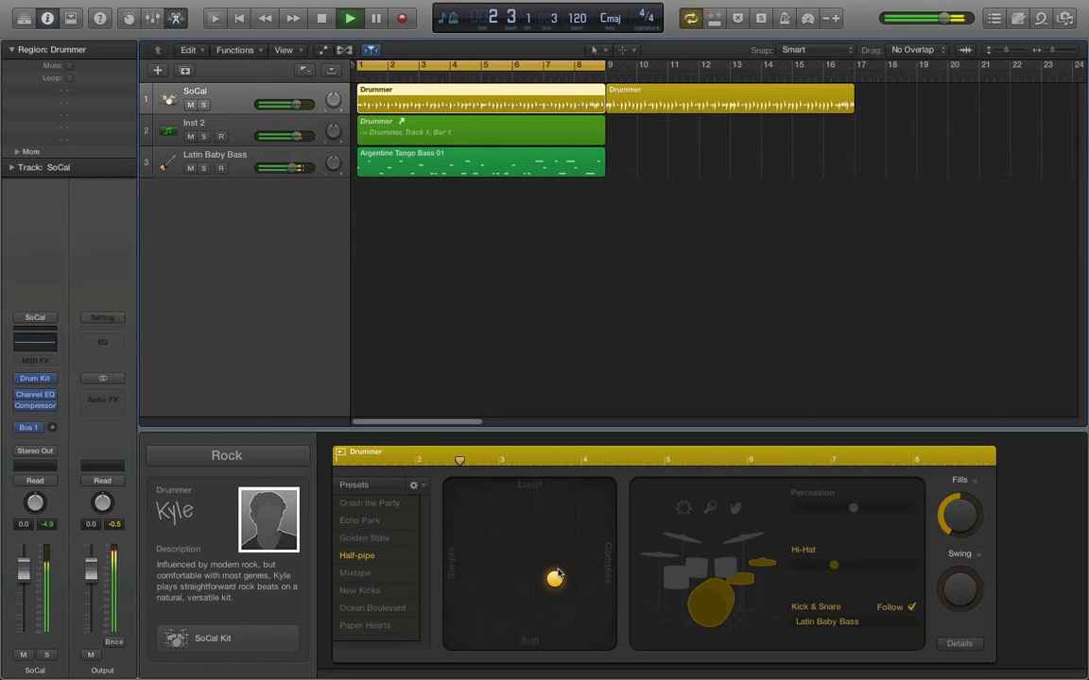
pyautogui.moveTo(566, 586); pyautogui.dragTo(598, 590)
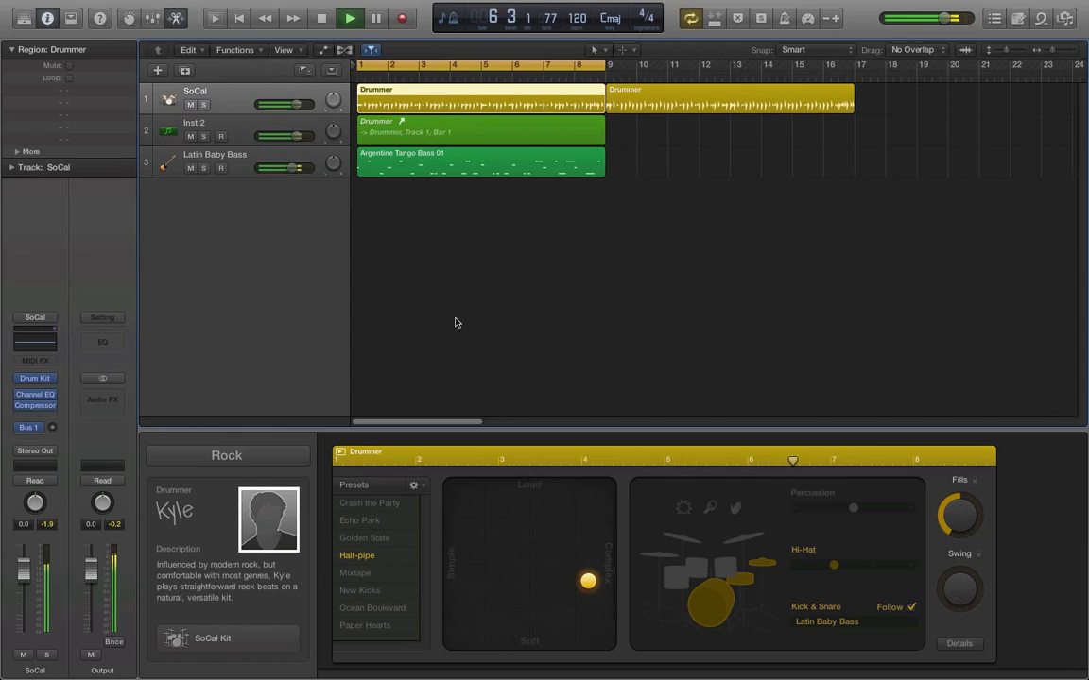
pyautogui.click(190, 105)
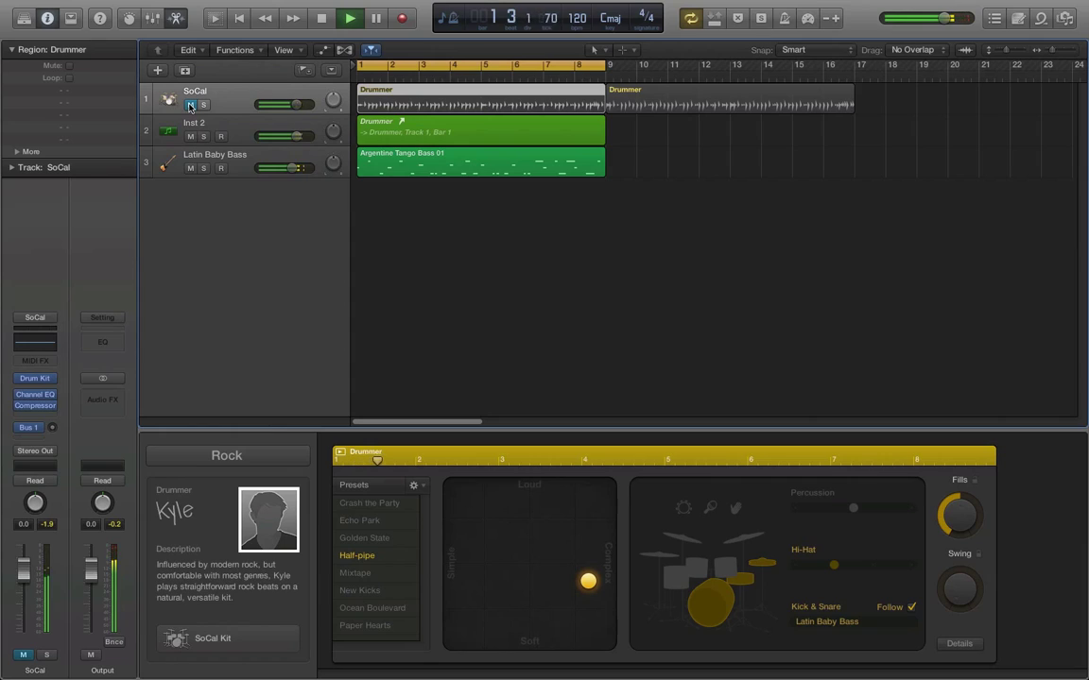
# Return the Drummer pattern to simple and soft, turn off Follow for kick and snare, and stop playback
pyautogui.moveTo(588, 580); pyautogui.dragTo(494, 588)
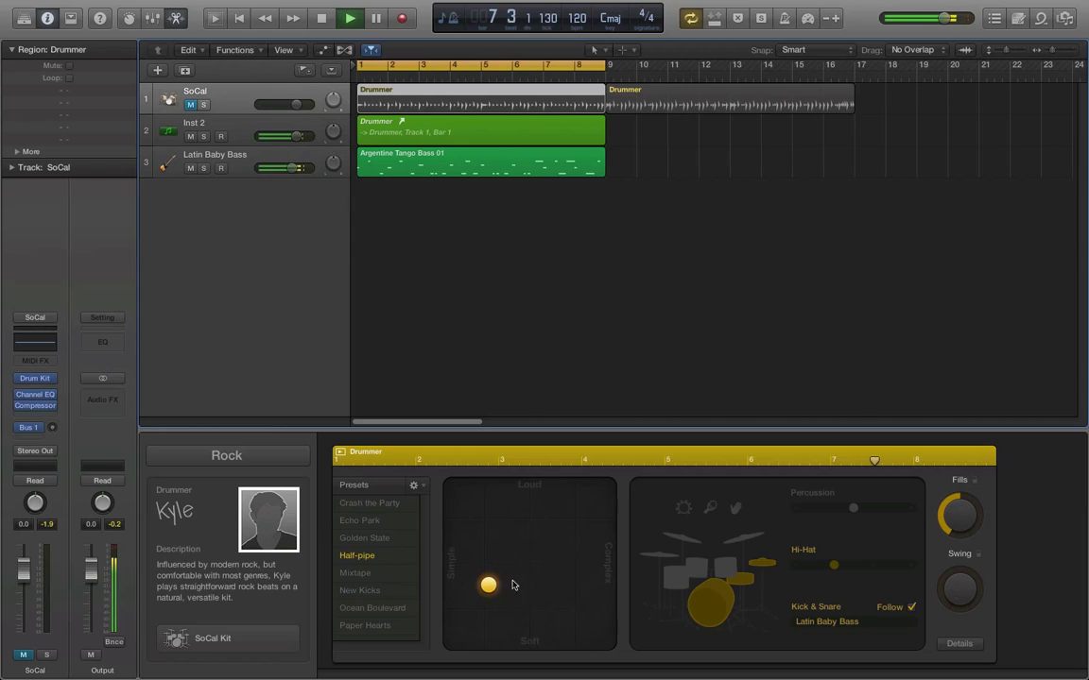
pyautogui.click(912, 608)
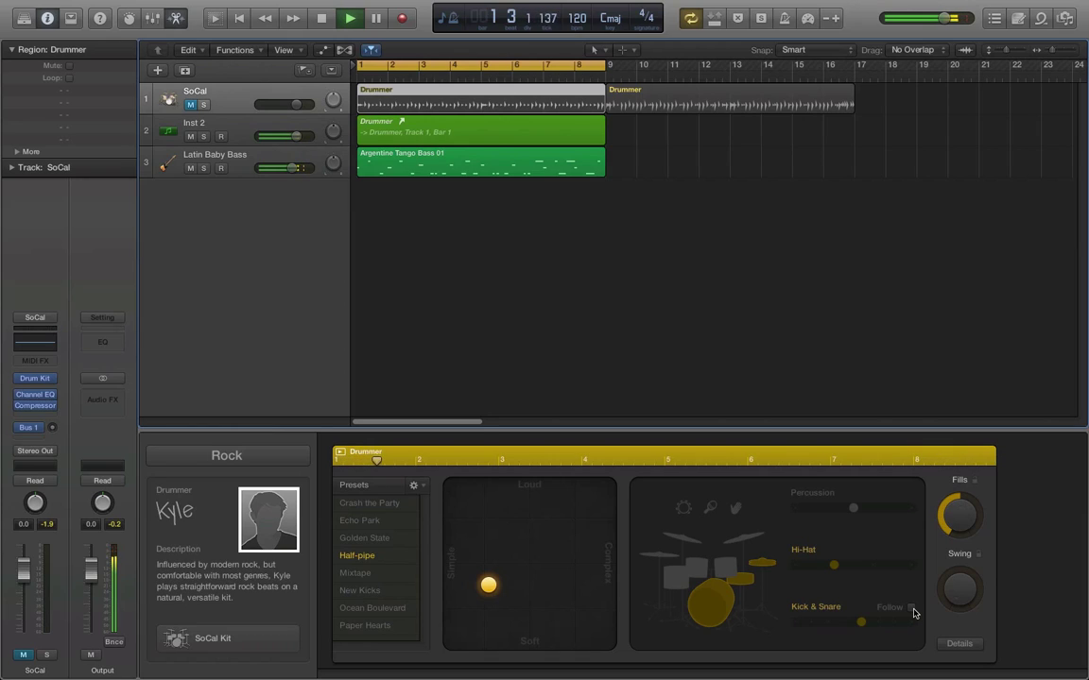
pyautogui.press('space')
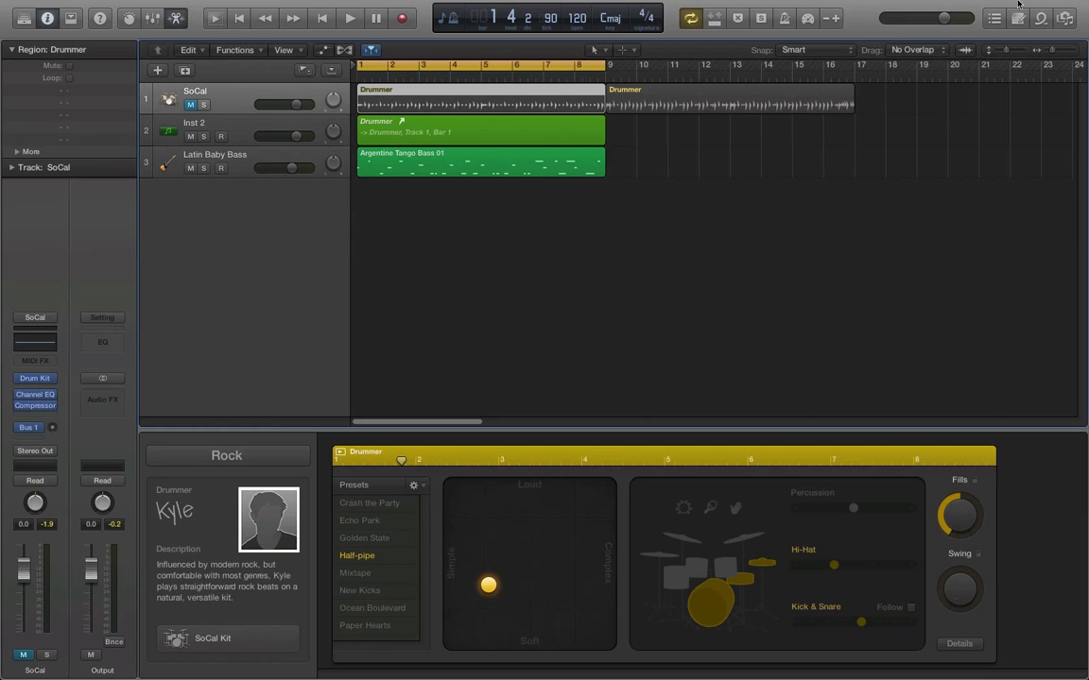
pyautogui.moveTo(1032, 5)
pyautogui.click(1063, 8)
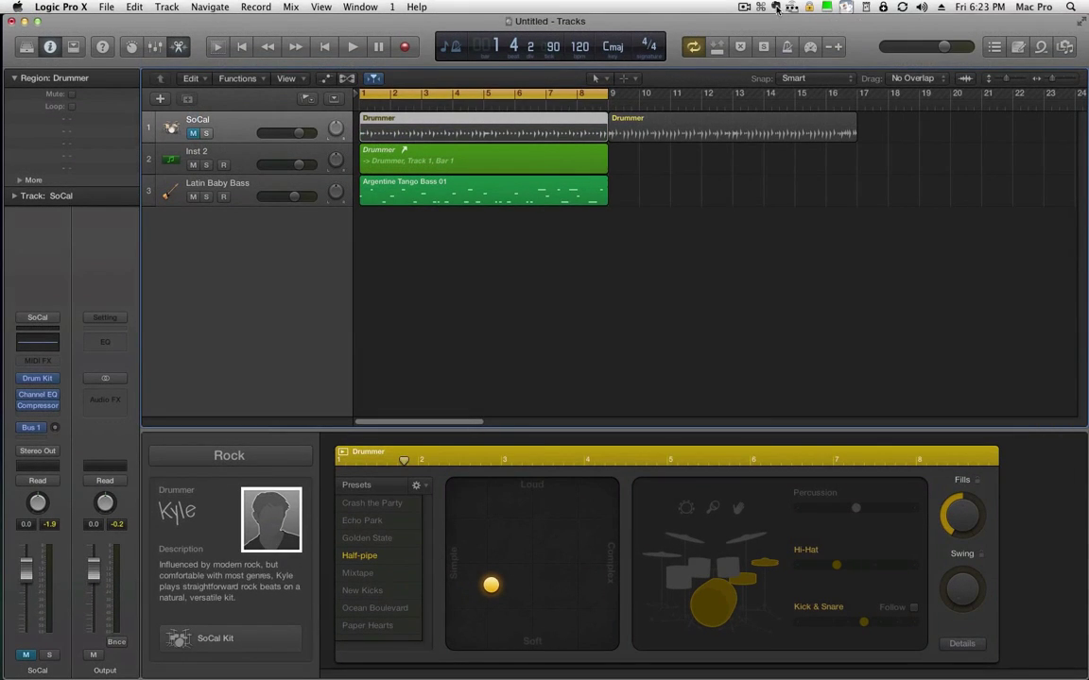